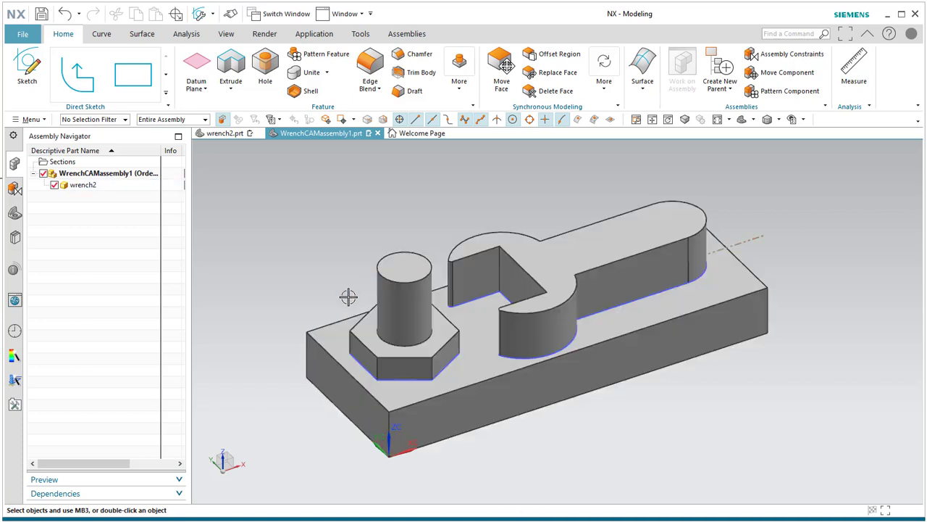
- Select wrench2, then the top-level WrenchCAMassembly1 assembly in the navigator
left_click(89, 186)
key("Escape")
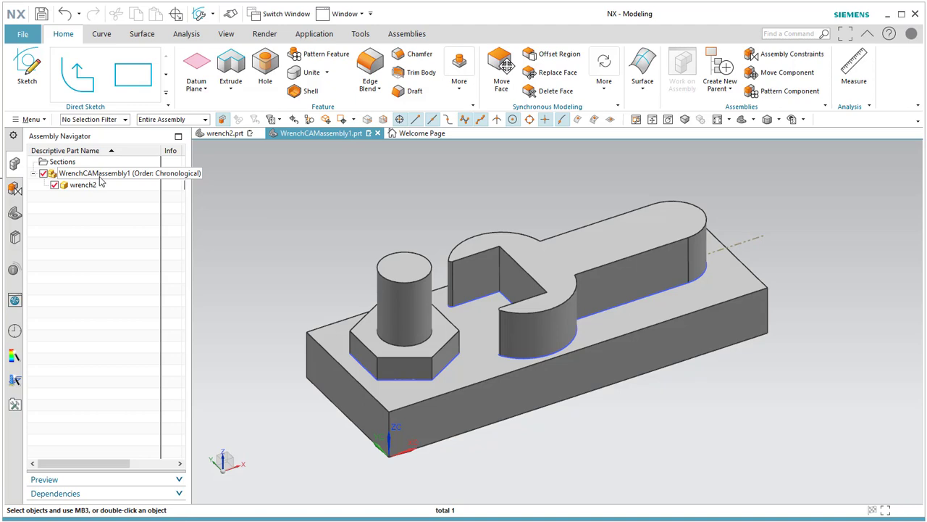
left_click(100, 176)
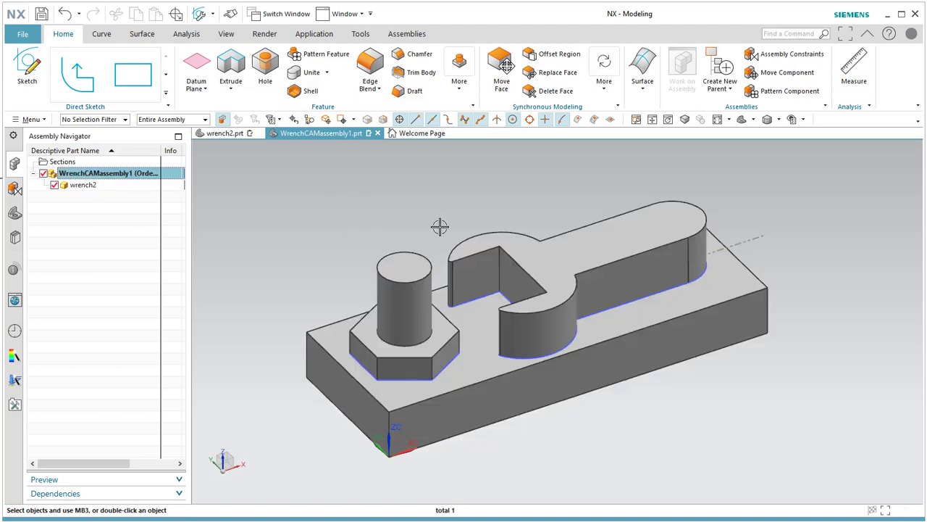
left_click(115, 191)
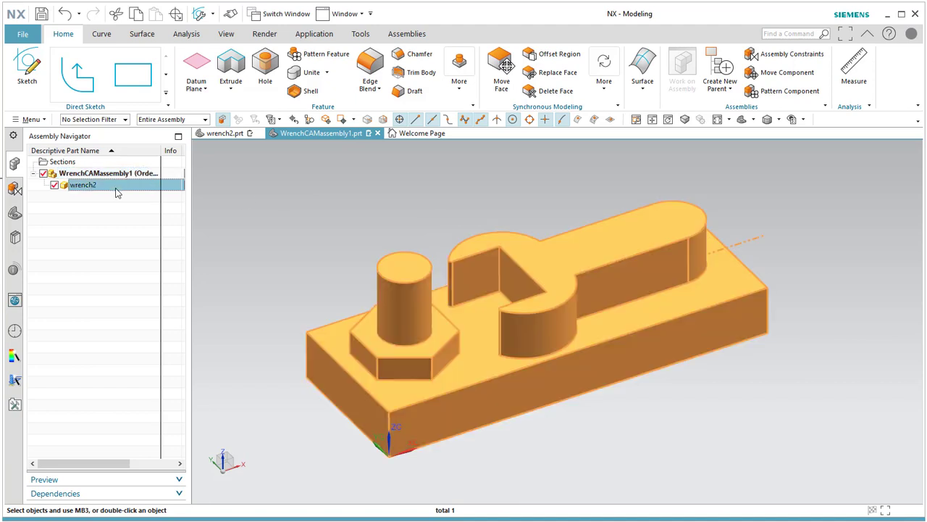
key("Escape")
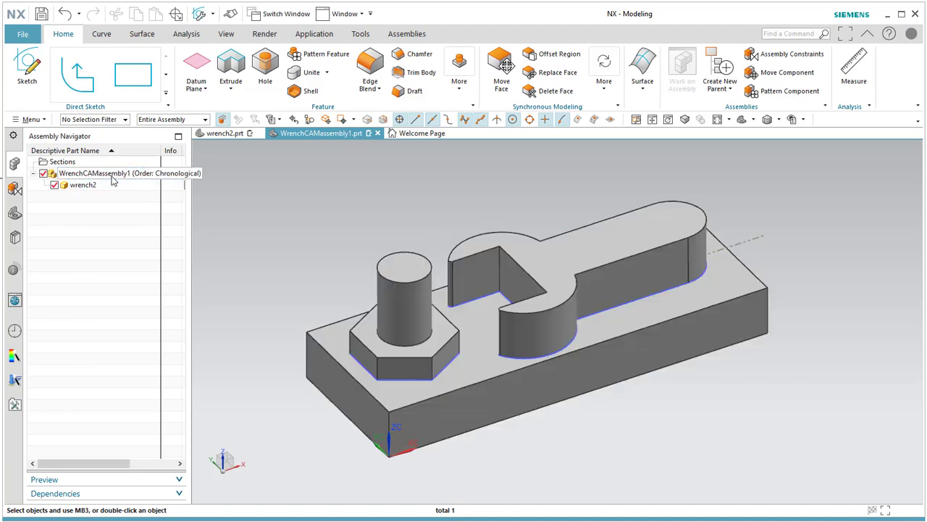
left_click(111, 177)
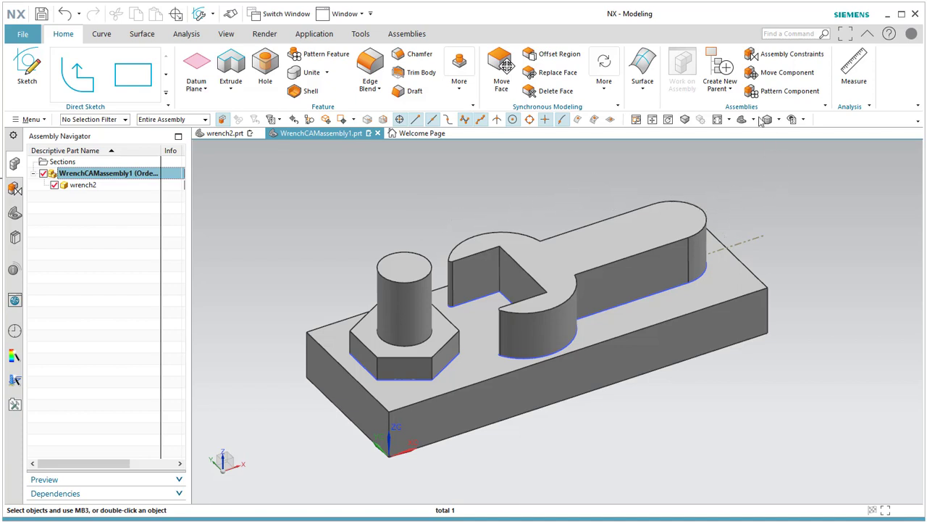
- Create an empty Model-template component named Blank with nothing selected
left_click(720, 84)
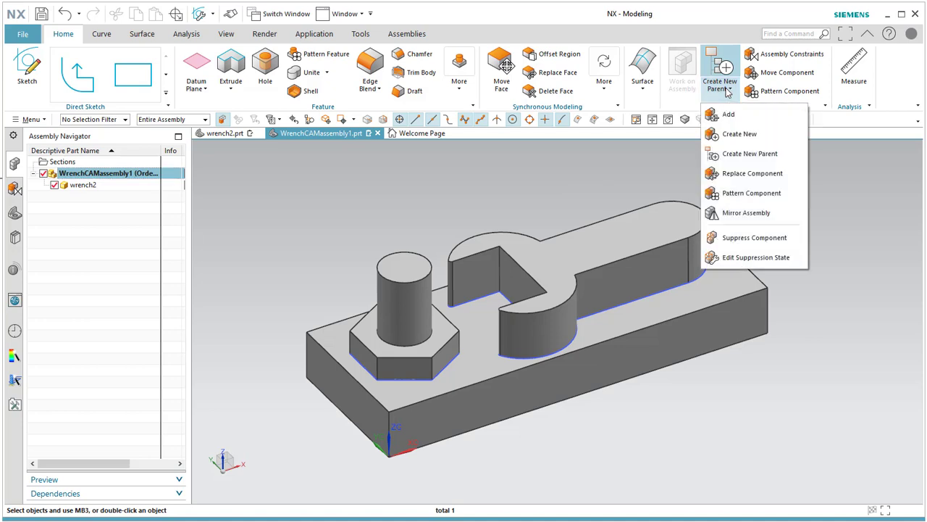
left_click(743, 134)
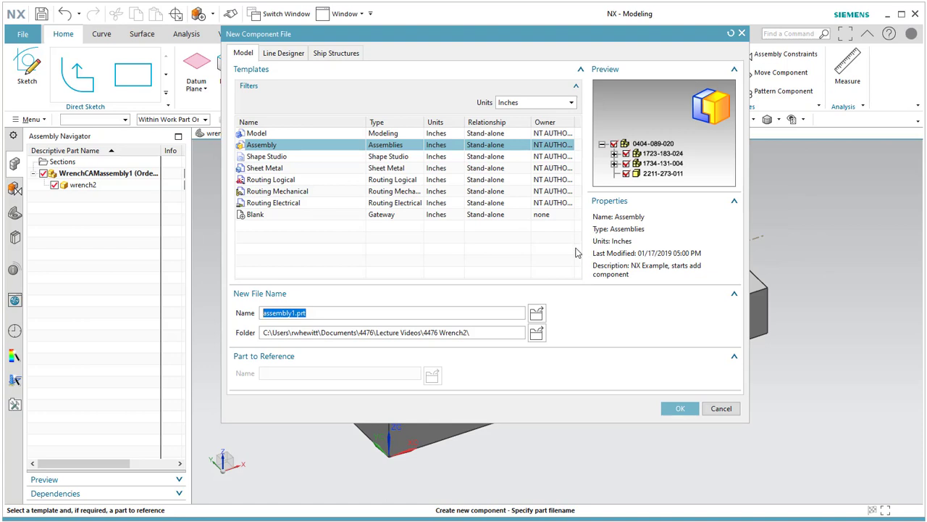
left_click(293, 135)
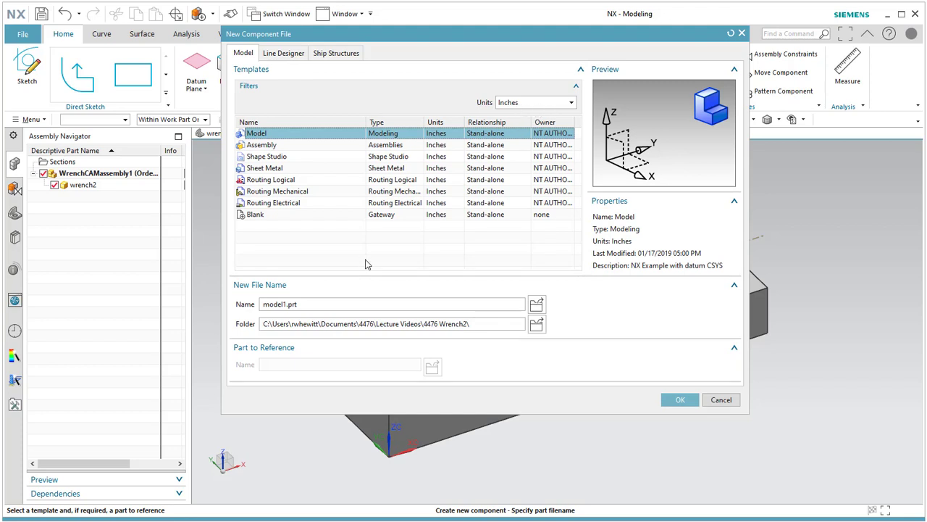
left_click_drag(350, 306, 228, 299)
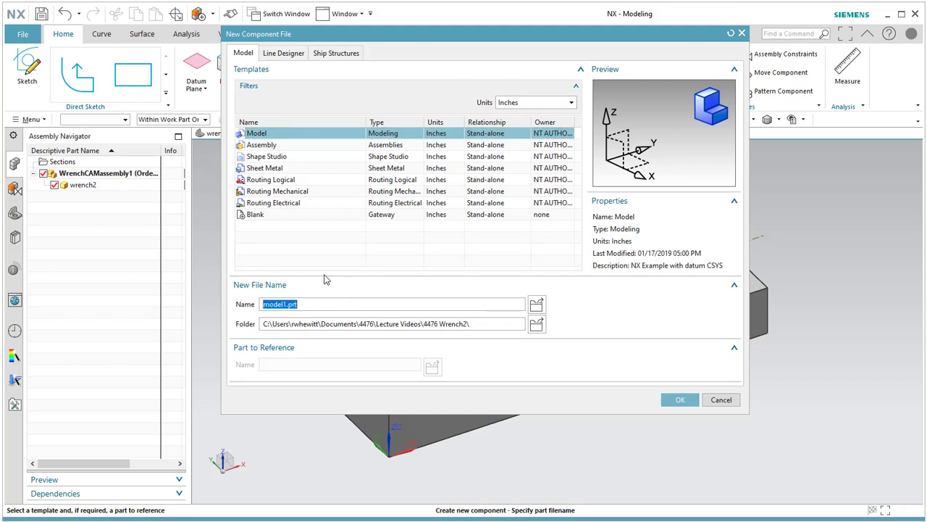
type("BL")
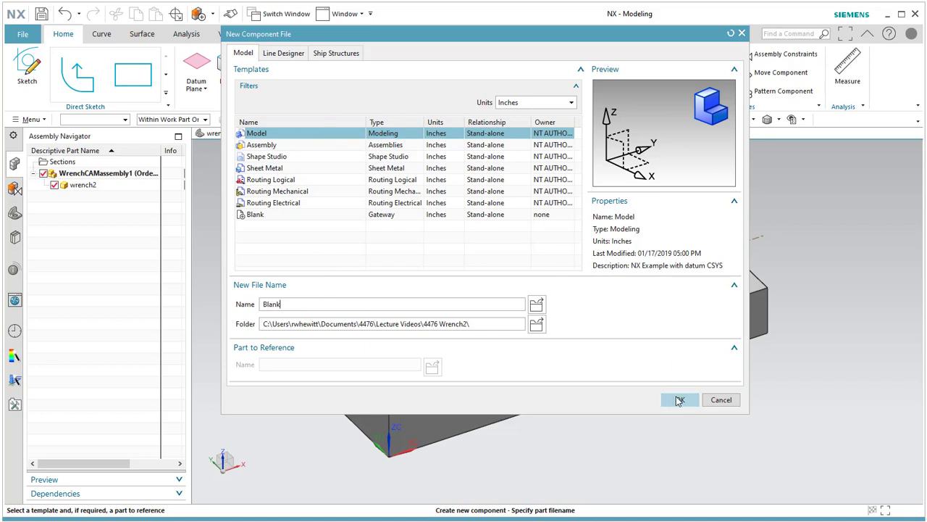
left_click(679, 409)
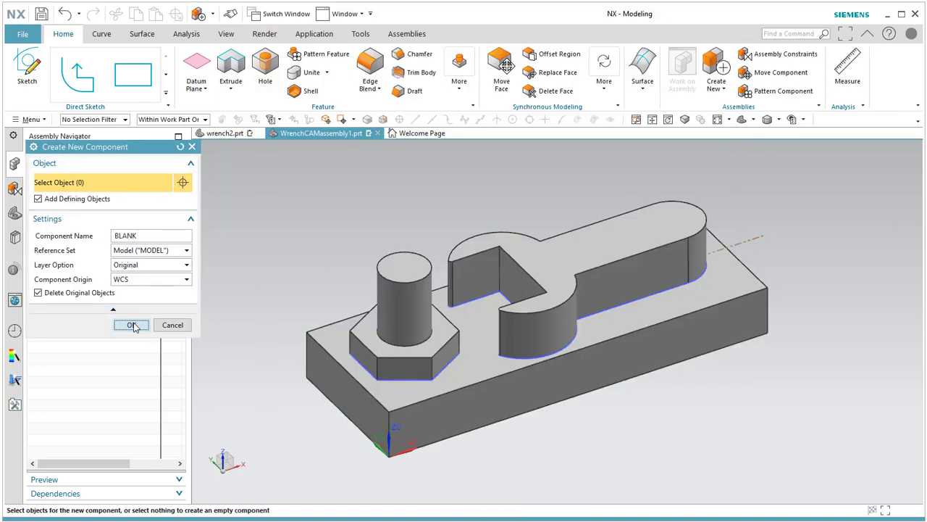
left_click(133, 326)
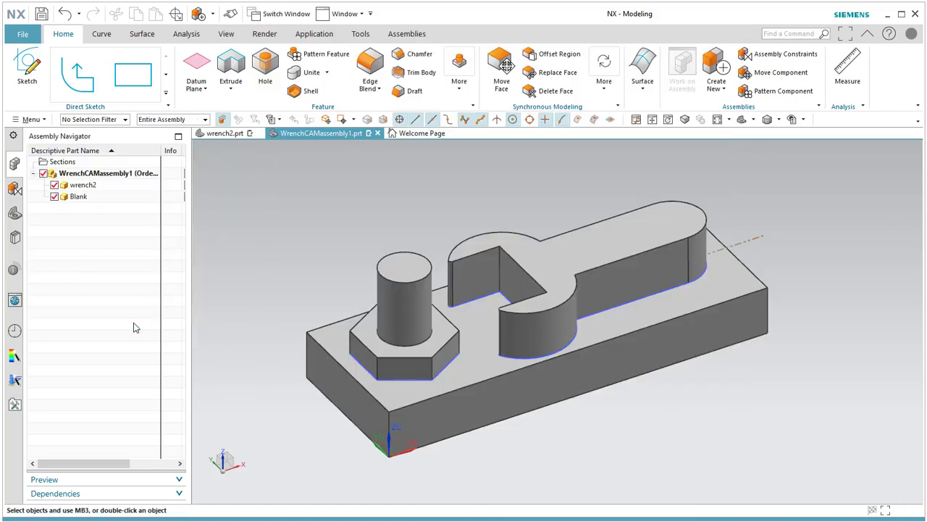
- Make Blank the work part and start a sketch on the default origin plane
left_click(88, 199)
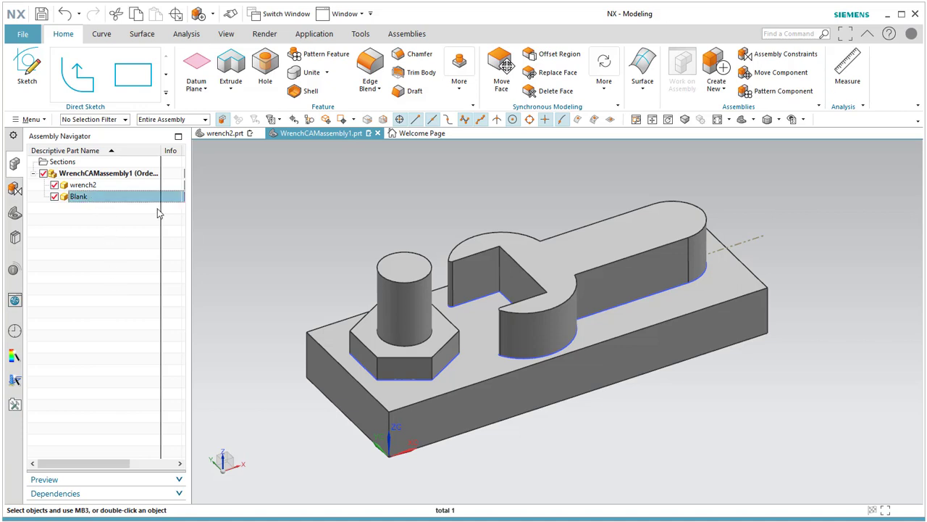
double_click(100, 201)
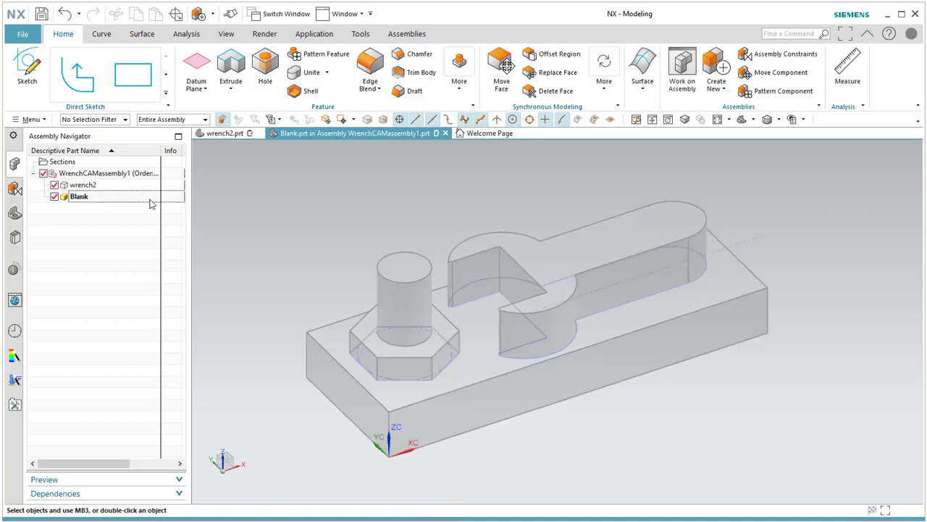
left_click(33, 121)
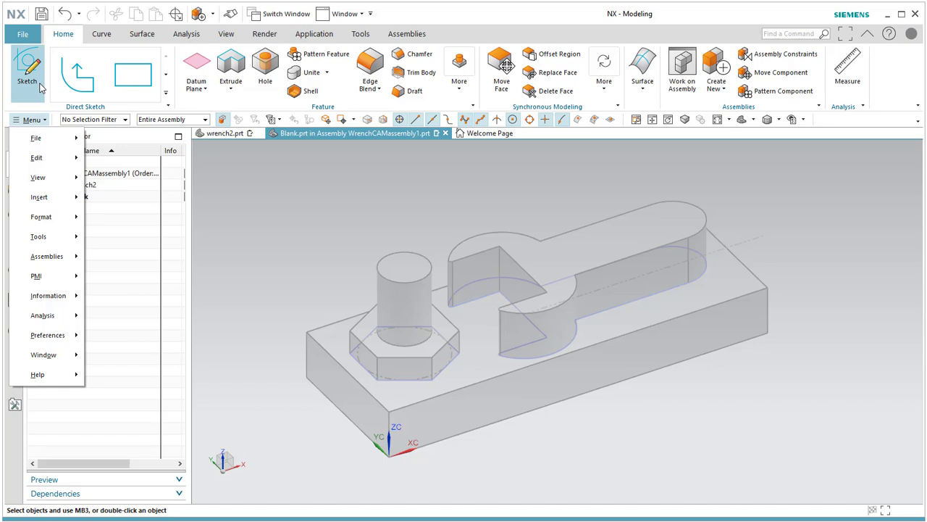
left_click(25, 65)
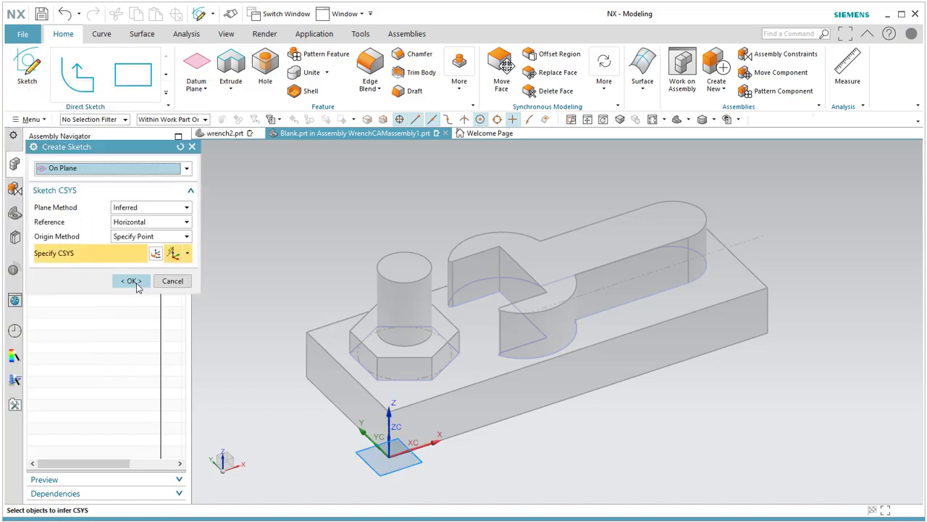
left_click(133, 281)
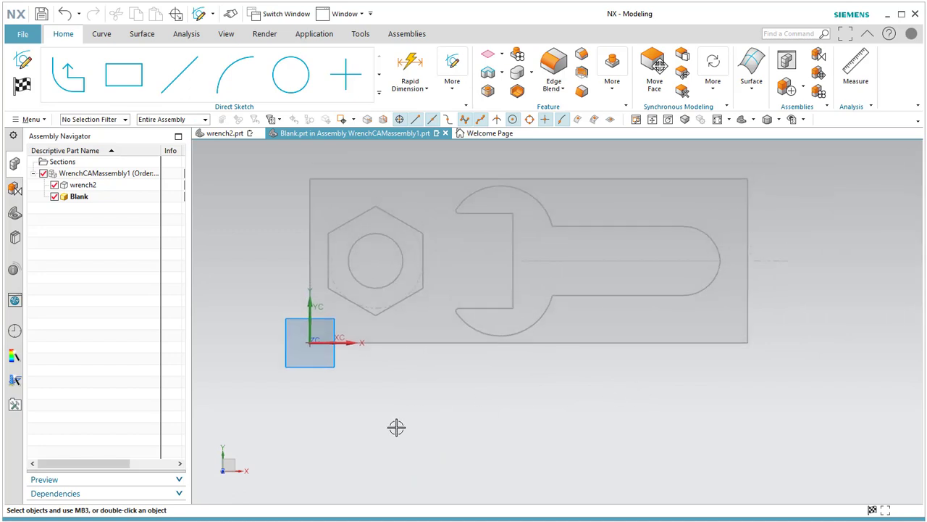
- Draw a 4 by 1.5 rectangle with its first corner at the origin
left_click(138, 73)
left_click(310, 342)
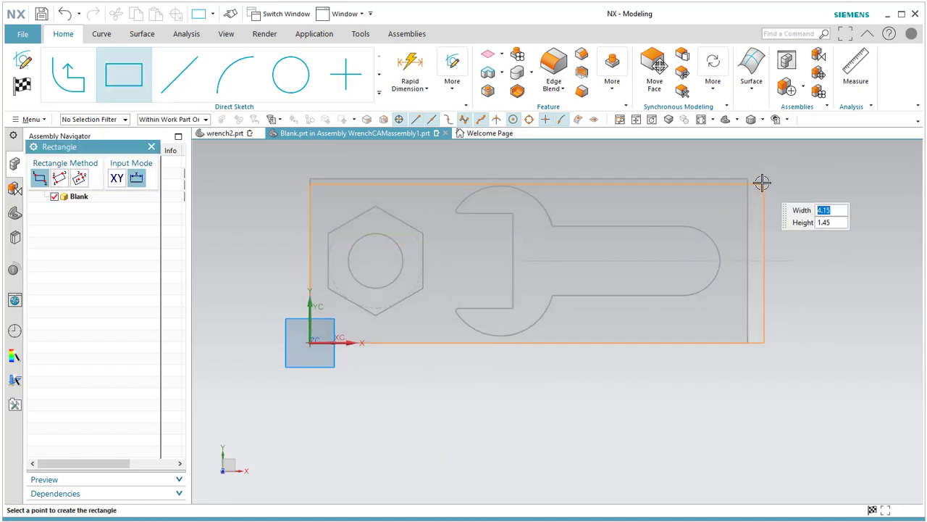
type("4")
key("Tab")
type("1.5")
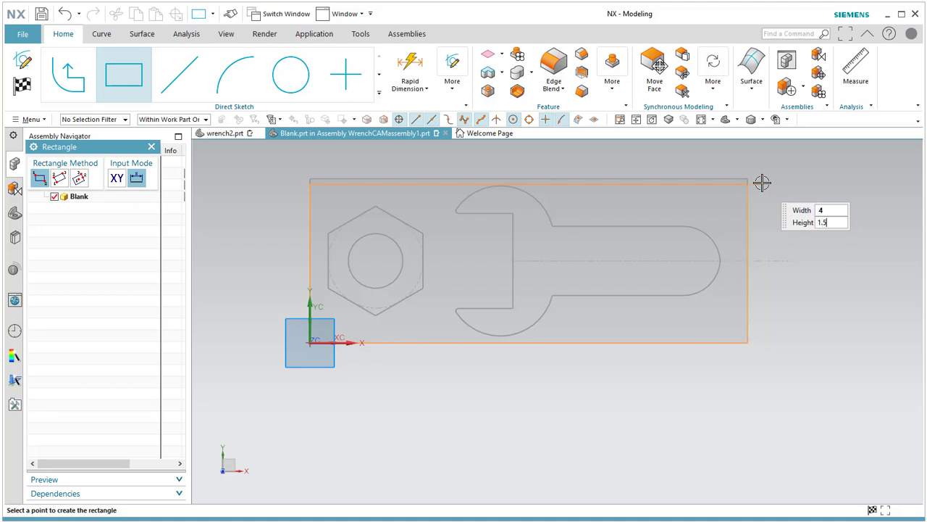
key("Tab")
left_click(781, 219)
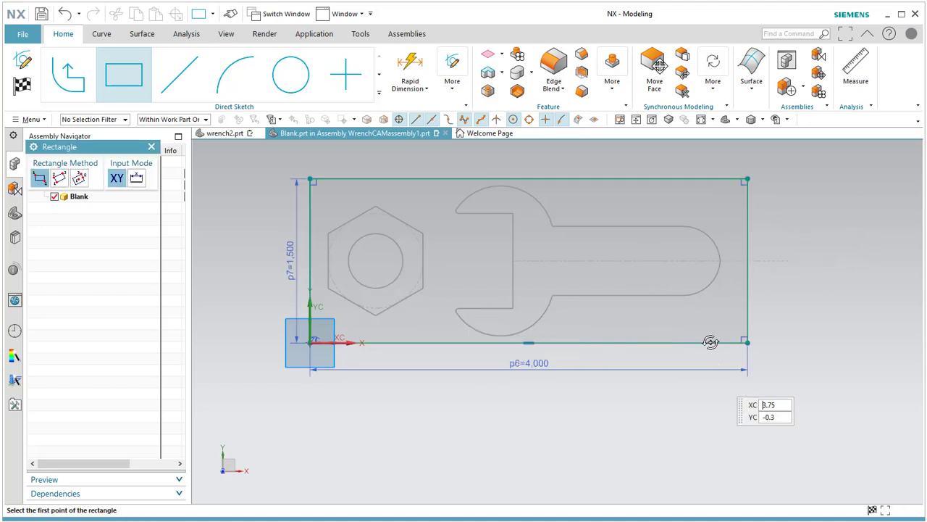
mouse_move(712, 340)
middle_mouse_down()
mouse_move(718, 312)
mouse_move(749, 318)
mouse_move(794, 294)
mouse_move(775, 289)
mouse_move(766, 342)
mouse_move(778, 335)
mouse_move(795, 367)
middle_mouse_up()
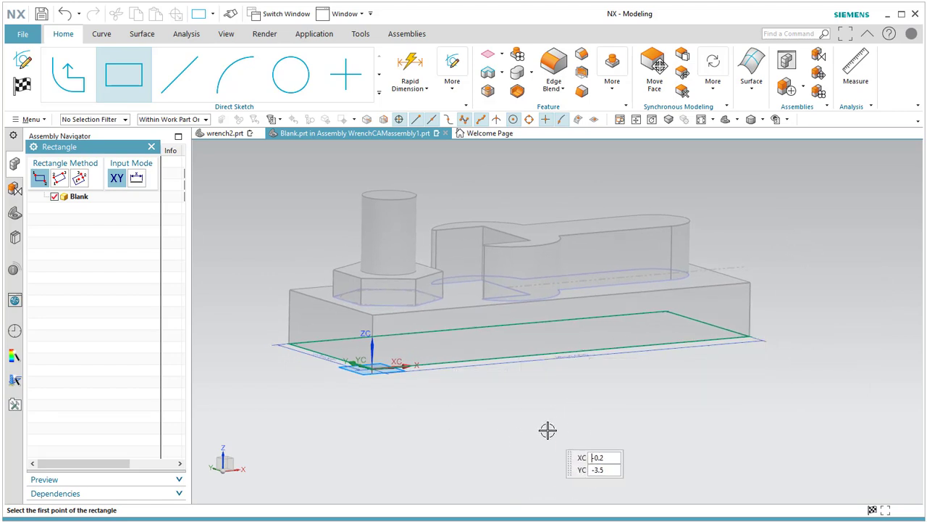
mouse_move(683, 384)
middle_mouse_down()
mouse_move(714, 424)
mouse_move(751, 442)
middle_mouse_up()
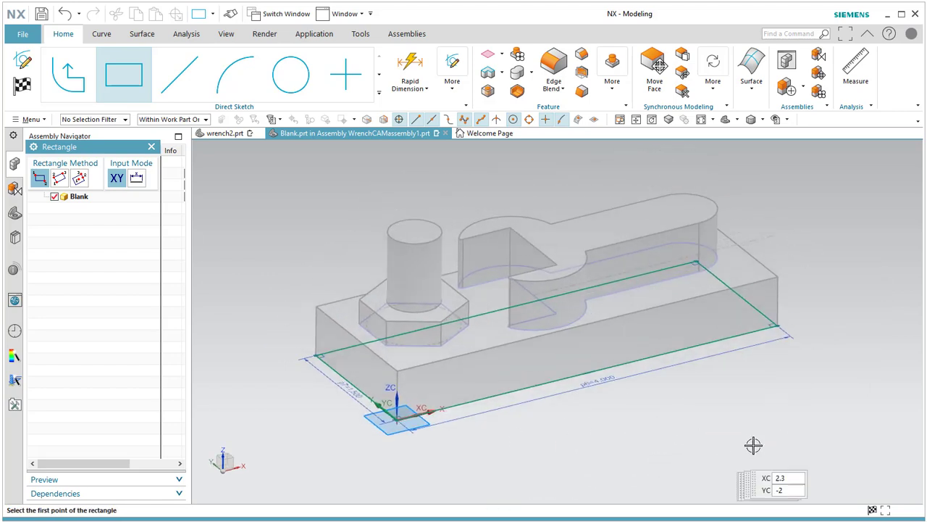
- Extrude the Blank rectangle 1.5 into a block, then make the assembly the work part again
left_click(21, 86)
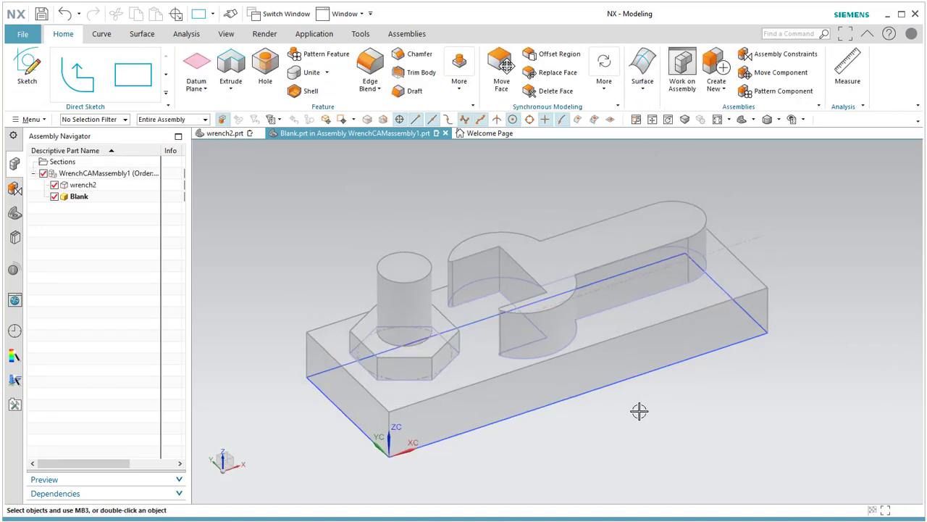
left_click(231, 69)
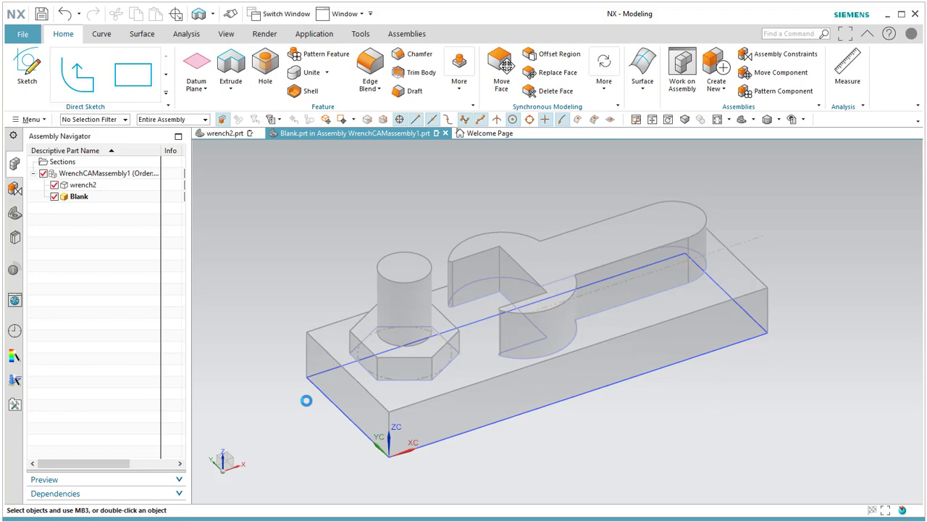
left_click(334, 402)
type("1.5")
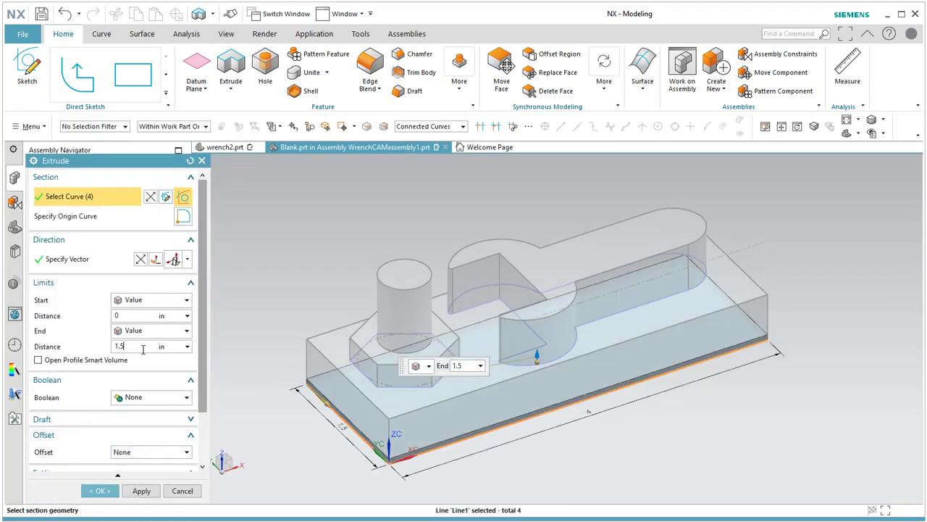
key("Return")
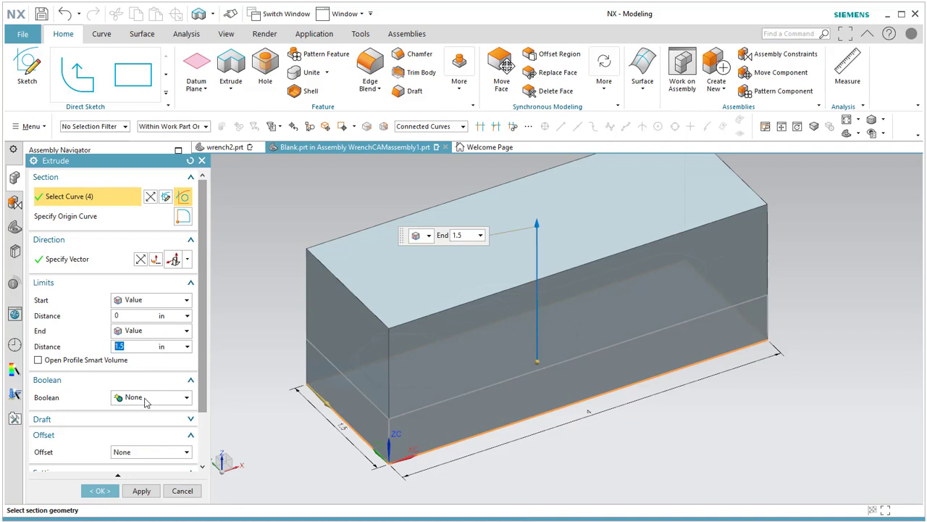
left_click(109, 490)
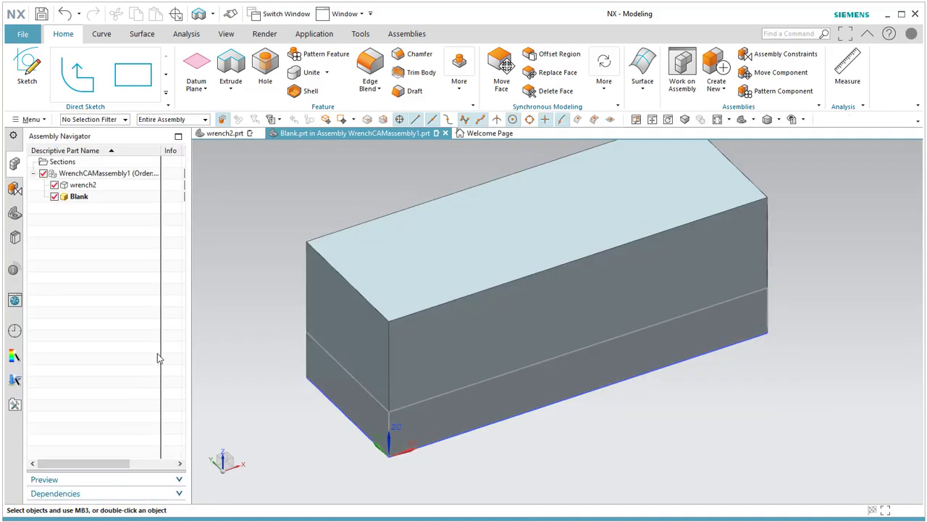
double_click(76, 178)
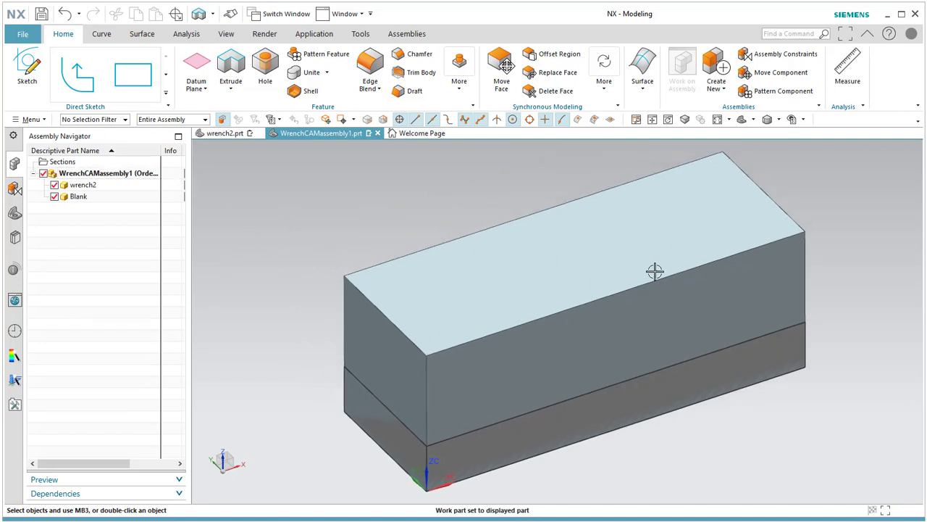
- Give the Blank block 30% translucency and a blue colour via Edit Object Display
left_click(227, 34)
left_click(511, 73)
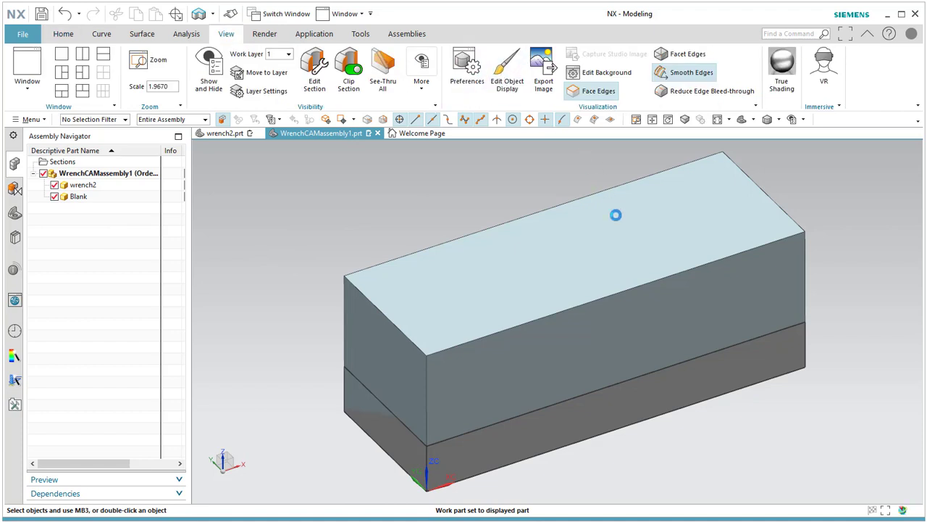
left_click(605, 218)
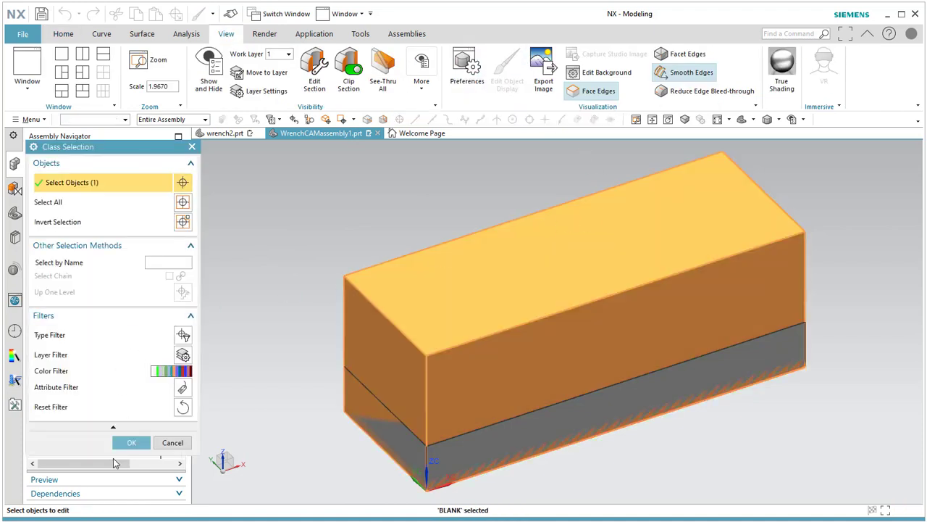
left_click(132, 442)
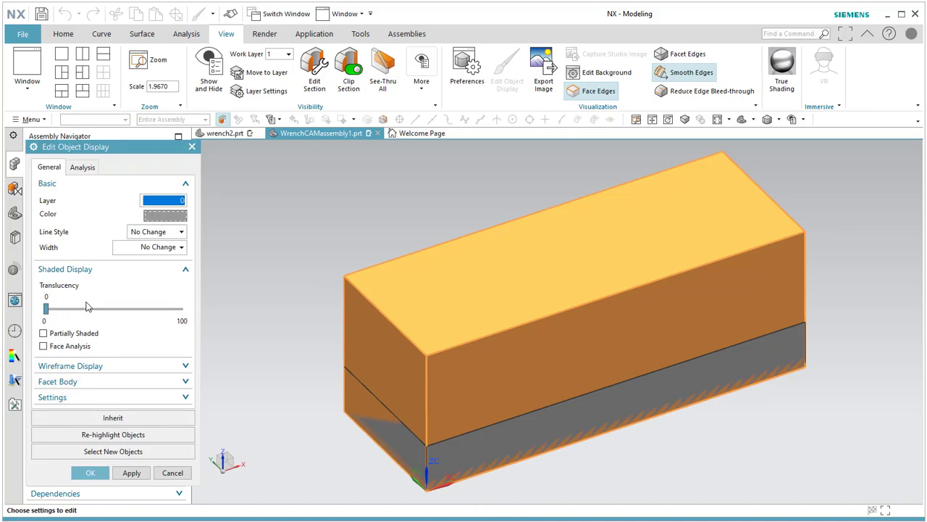
left_click(85, 308)
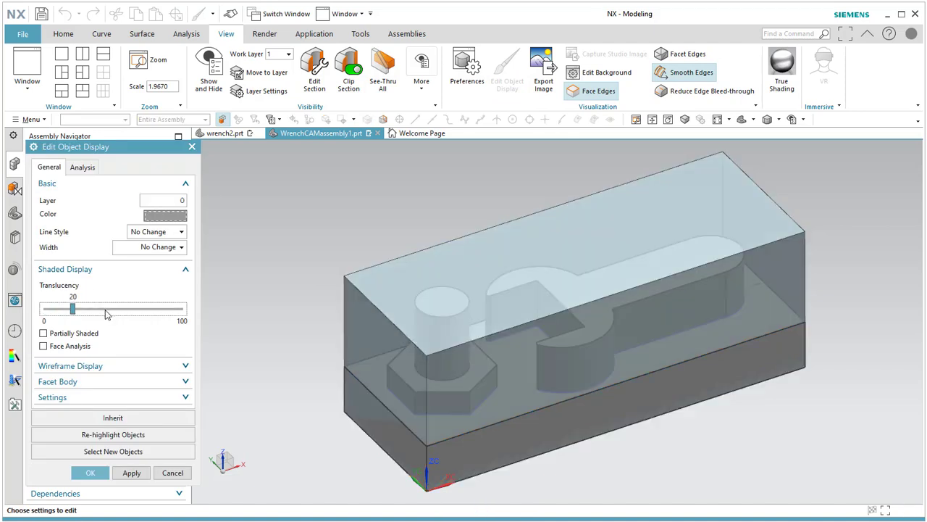
left_click(171, 217)
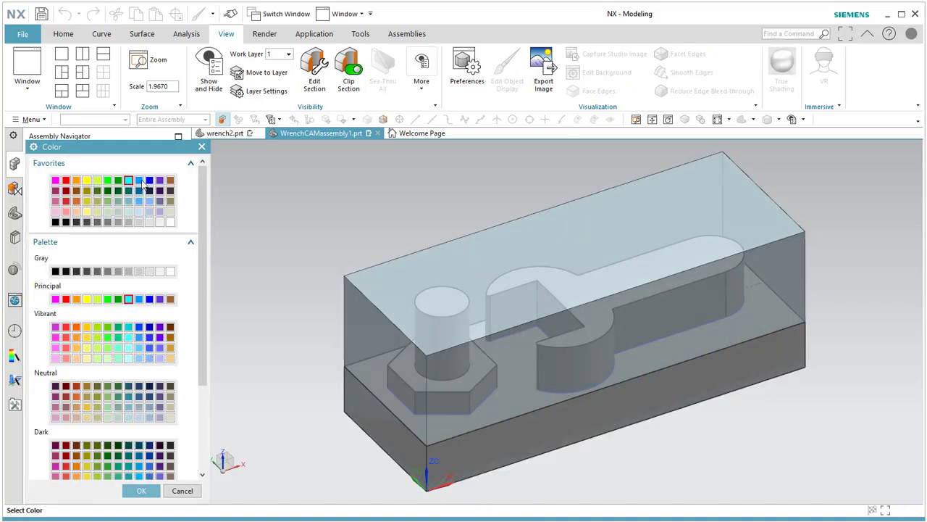
left_click(142, 491)
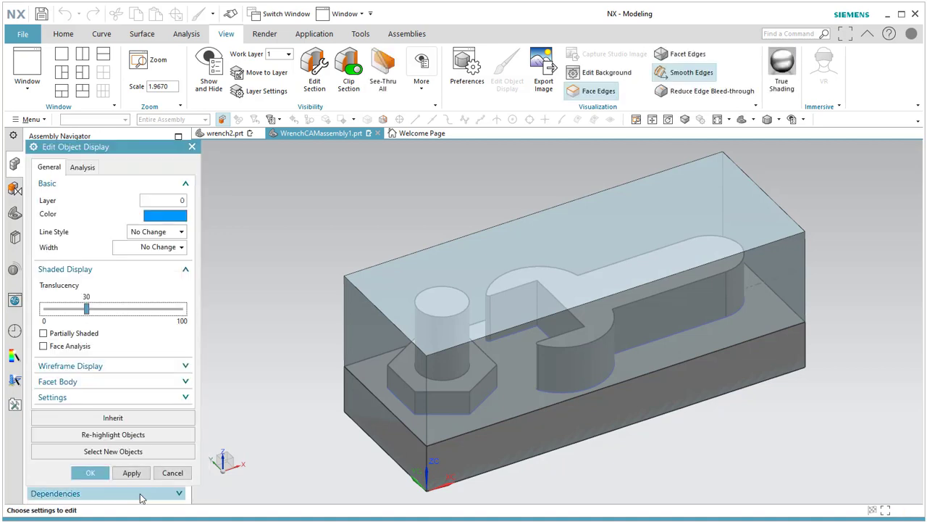
left_click(129, 472)
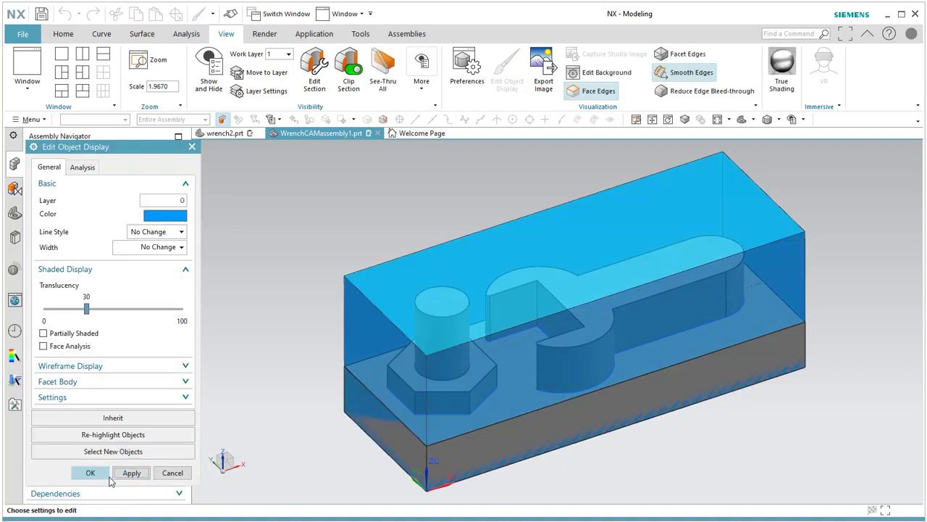
left_click(92, 474)
middle_click_drag(316, 274, 320, 291)
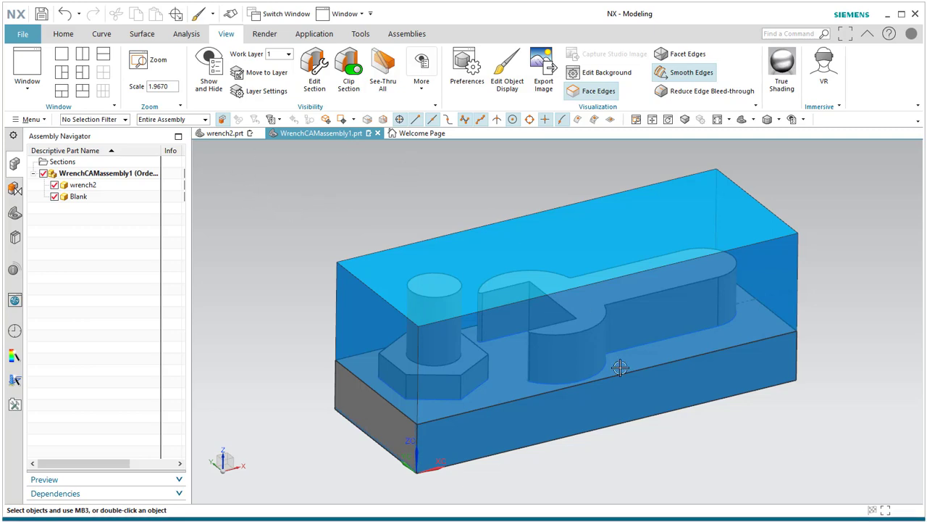
scroll(284, 279, "down", 1)
scroll(293, 272, "down", 1)
middle_click_drag(304, 263, 340, 254, "shift")
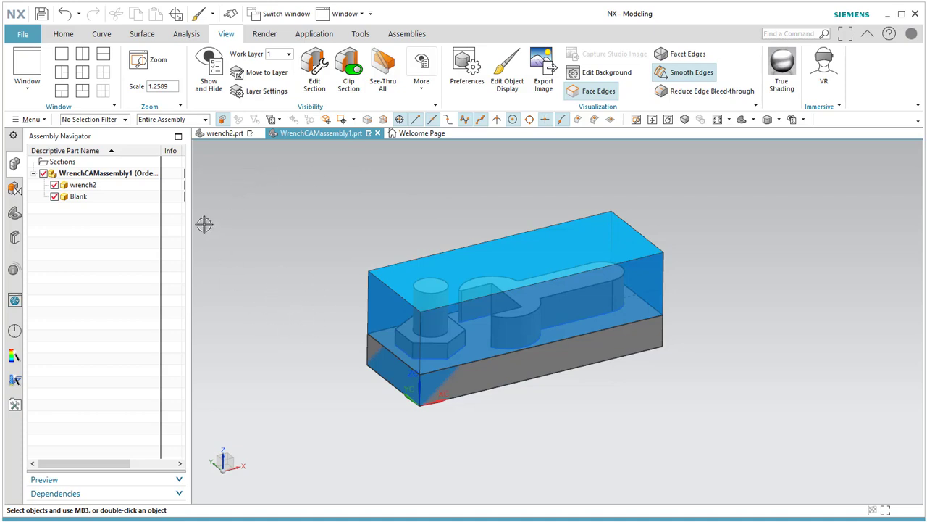
- Select the Blank component and switch to the Assemblies tools
right_click(498, 254)
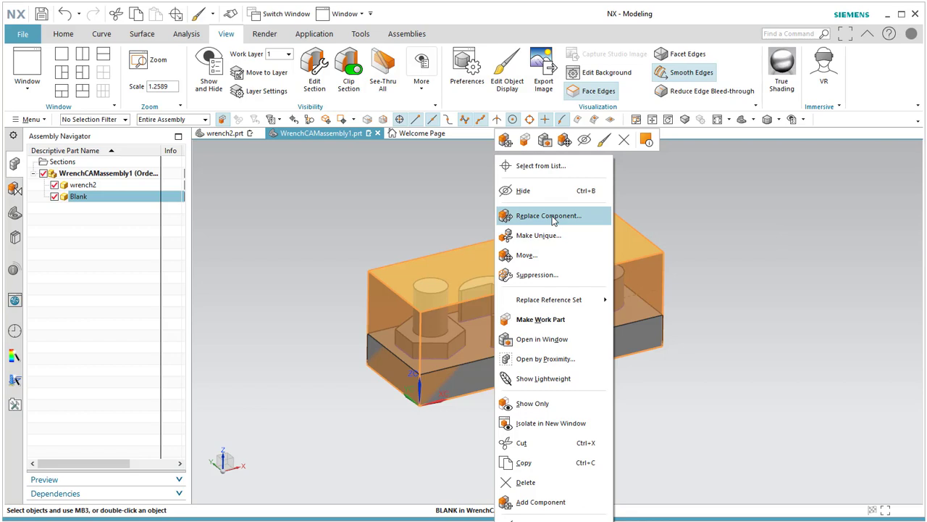
left_click(205, 210)
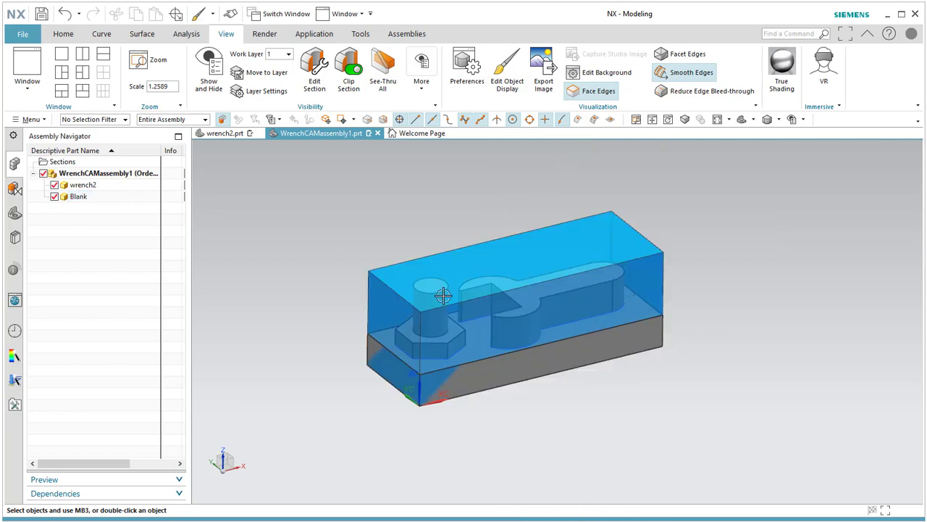
left_click(448, 294)
right_click(449, 293)
left_click(135, 259)
left_click(15, 188)
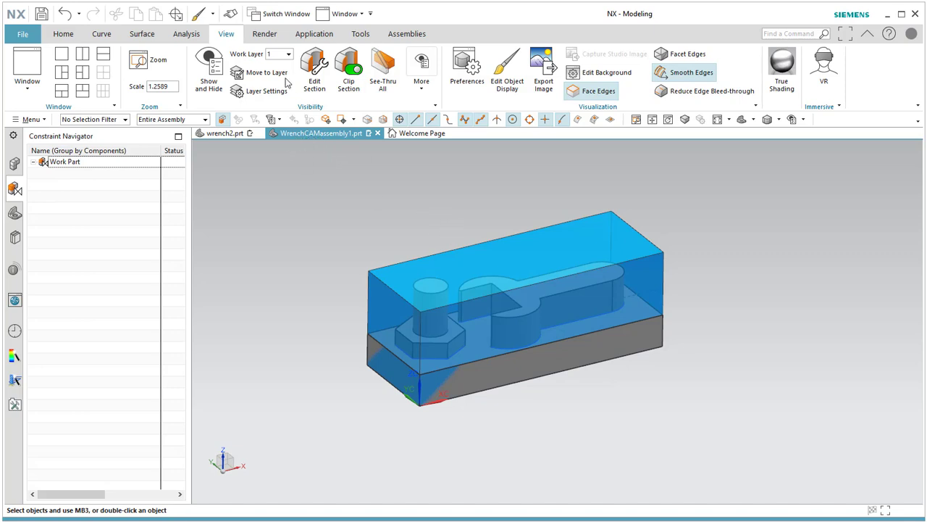
left_click(316, 35)
left_click(405, 34)
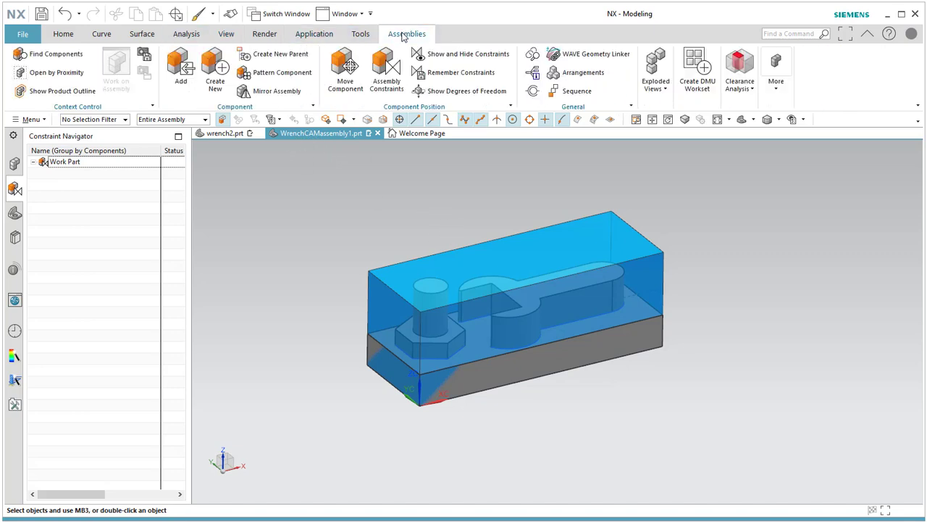
- Apply a Fix constraint to the wrench2 part
left_click(516, 232)
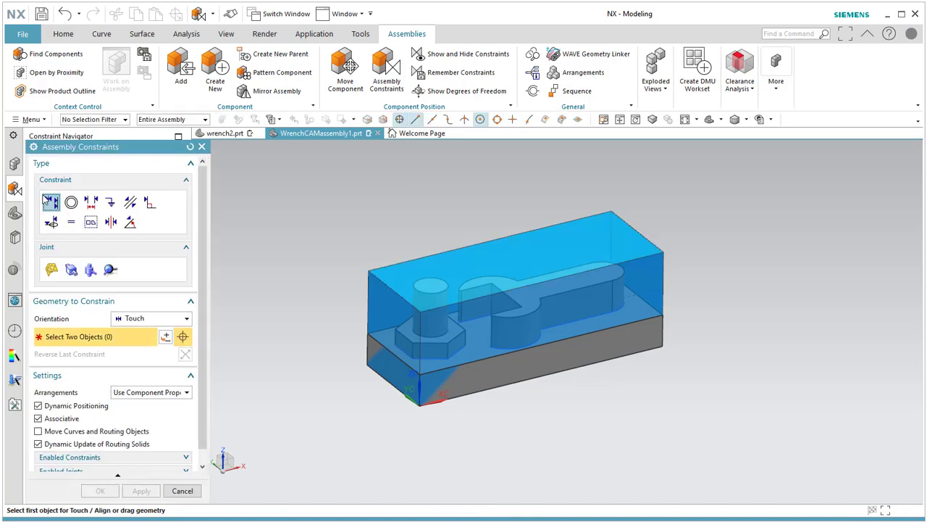
left_click(111, 202)
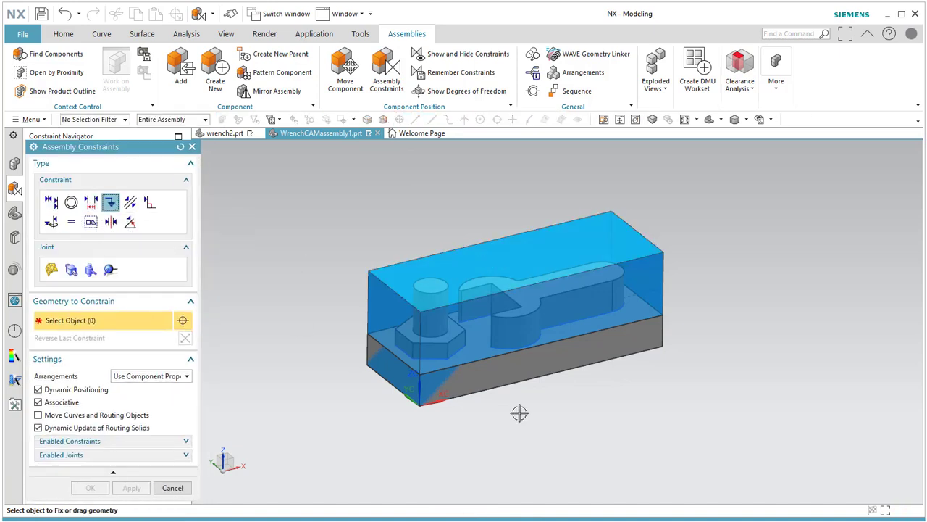
left_click(485, 385)
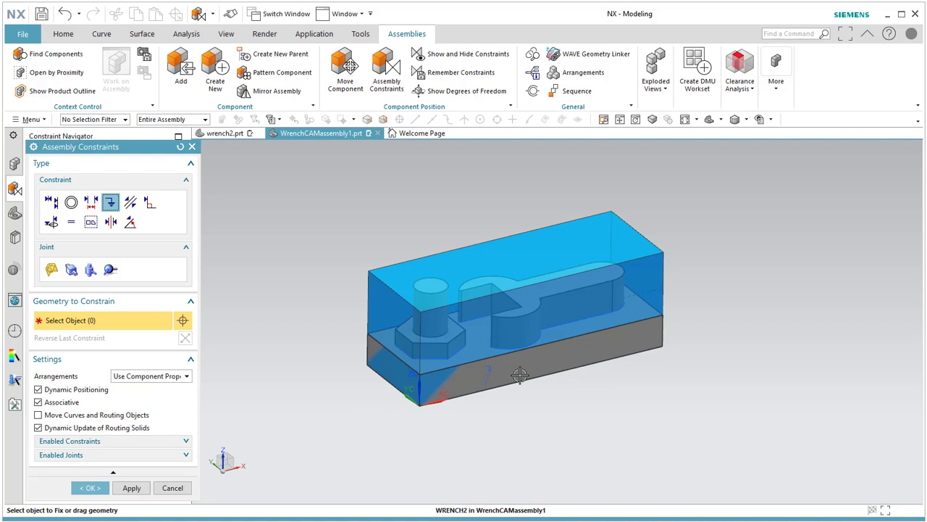
left_click(104, 487)
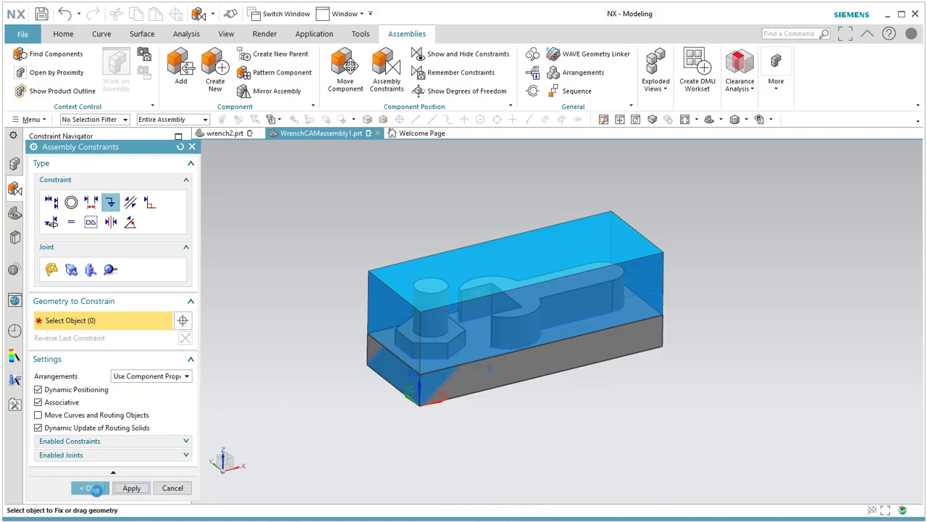
left_click(171, 488)
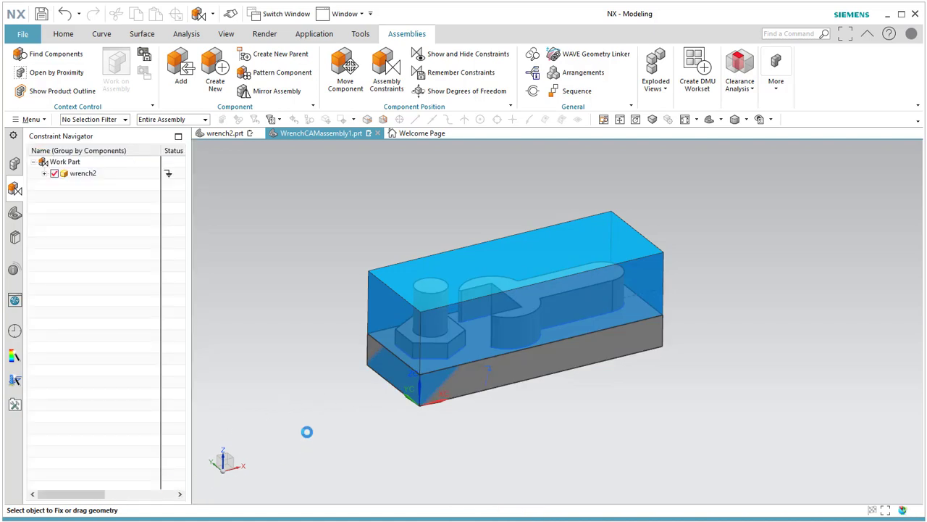
- Add a Fix constraint to Blank and return to the Assembly Navigator
middle_click_drag(306, 430, 315, 418)
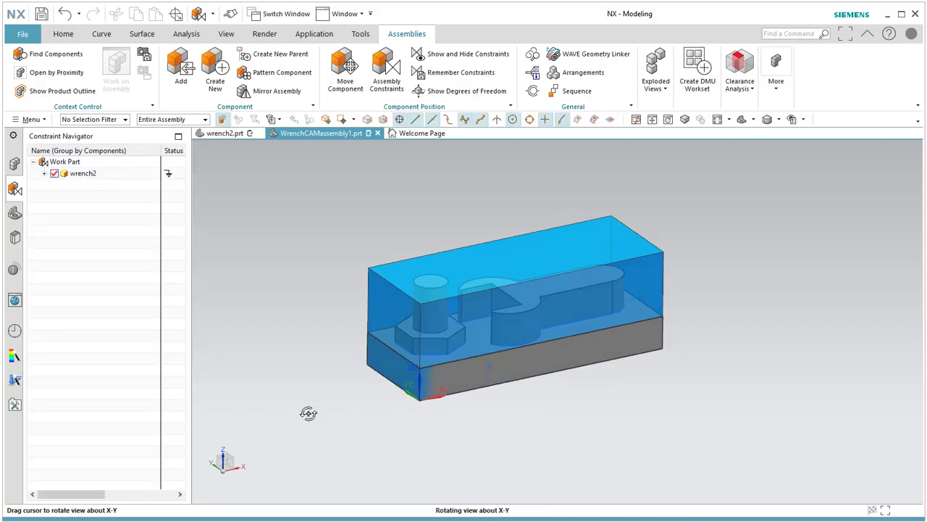
left_click(45, 174)
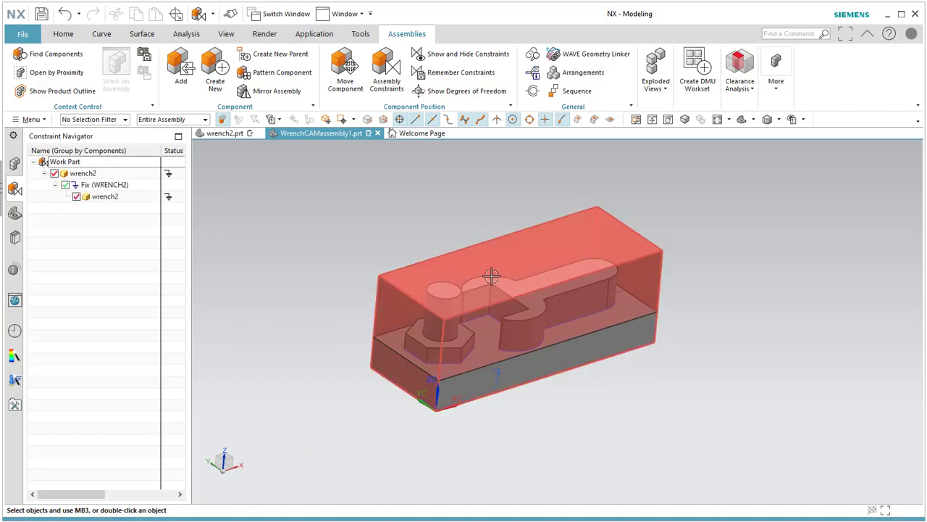
left_click(387, 72)
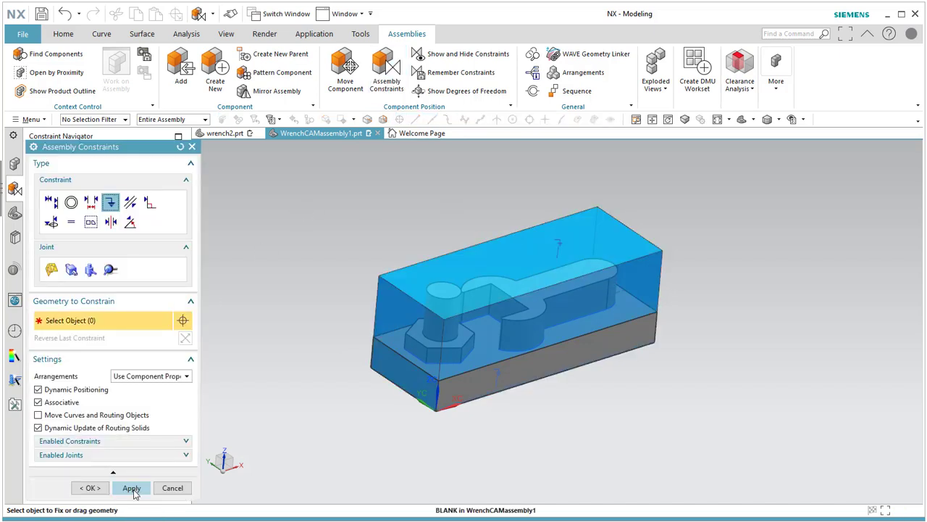
left_click(171, 489)
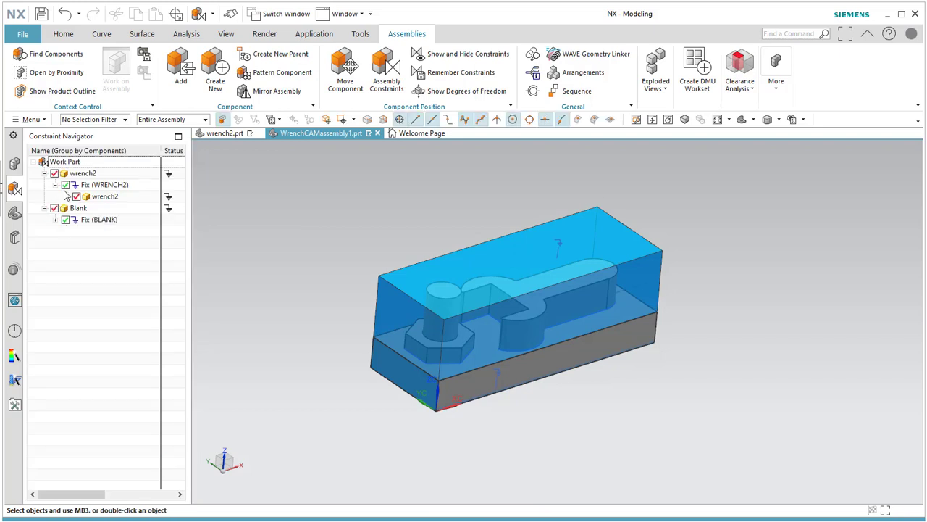
left_click(19, 167)
- Load the Vise part as the component to add, keeping the Absolute anchor
mouse_move(347, 275)
middle_mouse_down()
mouse_move(327, 265)
mouse_move(381, 288)
mouse_move(379, 300)
mouse_move(414, 294)
mouse_move(399, 291)
middle_mouse_up()
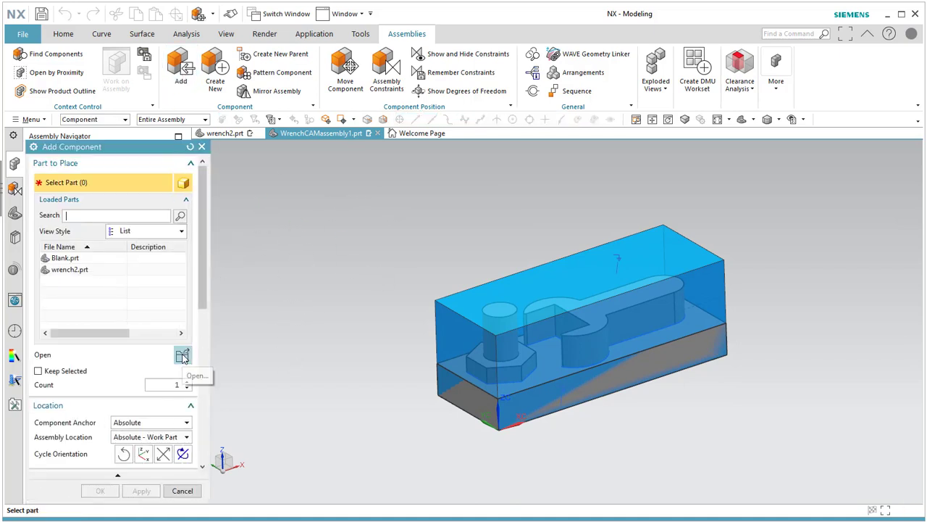
left_click(124, 221)
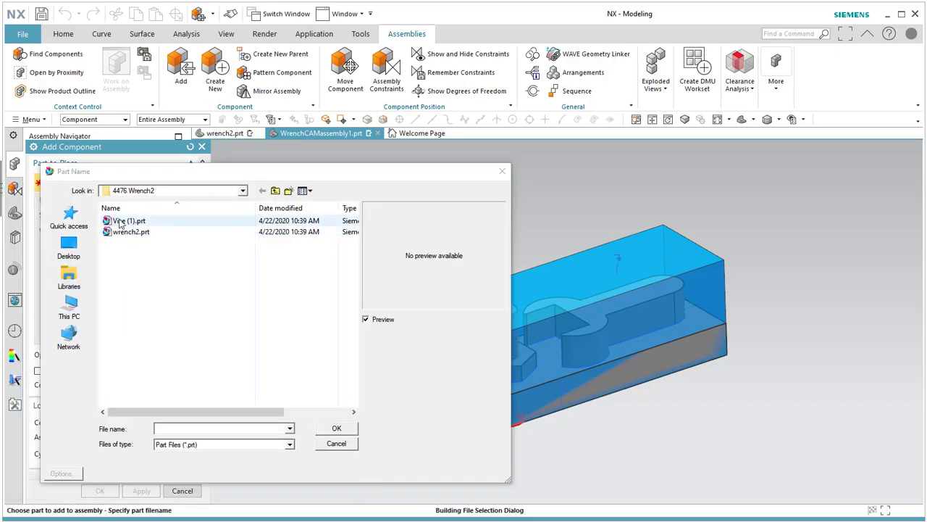
left_click(337, 428)
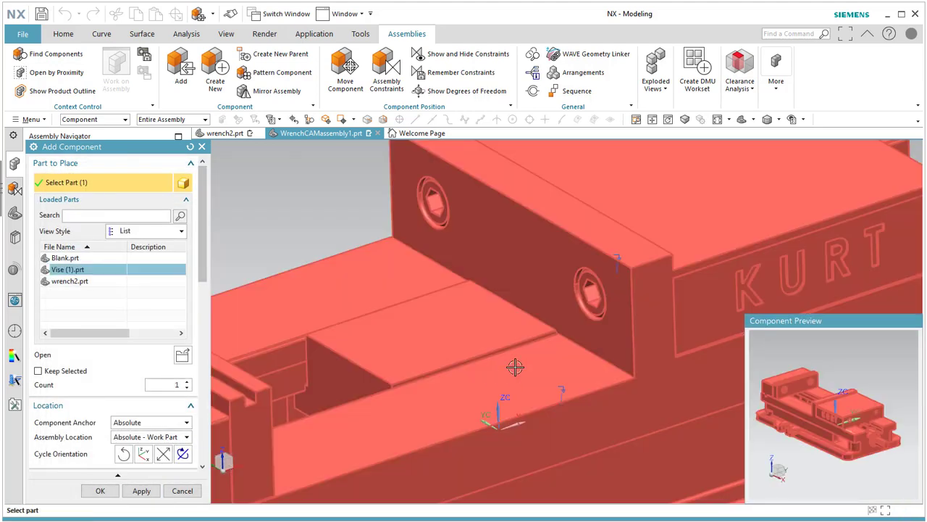
scroll(500, 344, "up", 5)
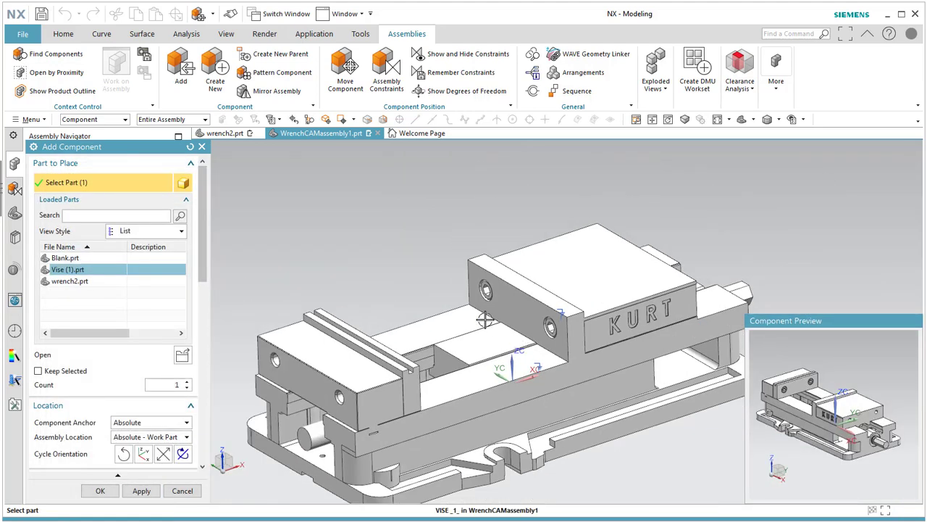
left_click(136, 424)
scroll(102, 386, "down", 2)
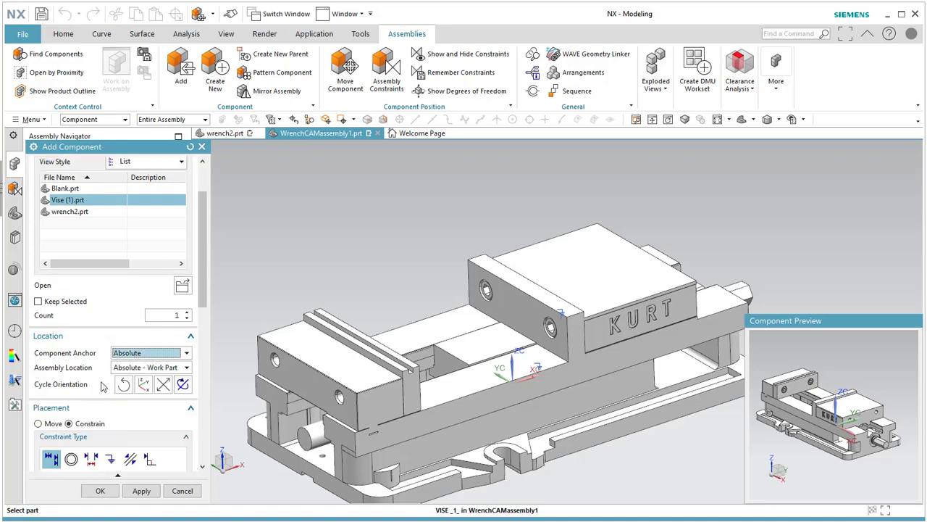
scroll(123, 427, "down", 2)
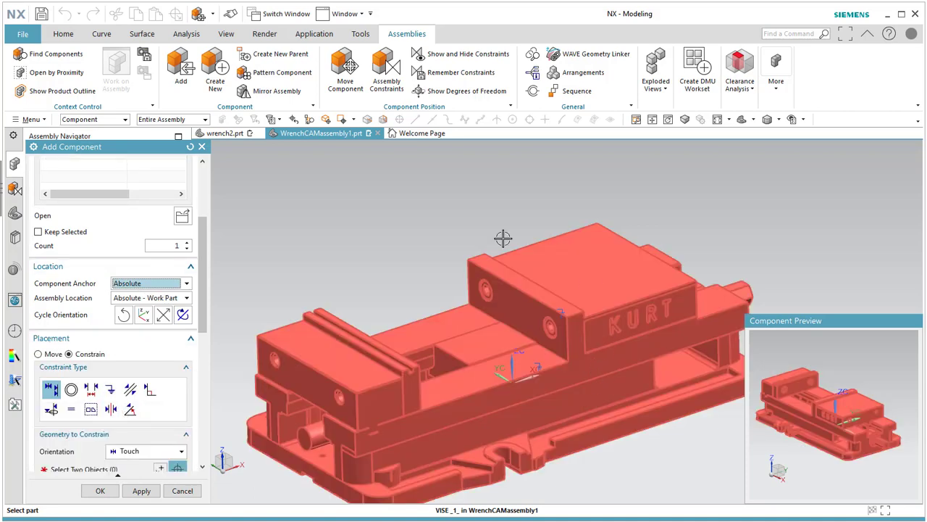
- Place the vise in the assembly and cancel the stray rename and suppression prompts
left_click(102, 491)
right_click(384, 430)
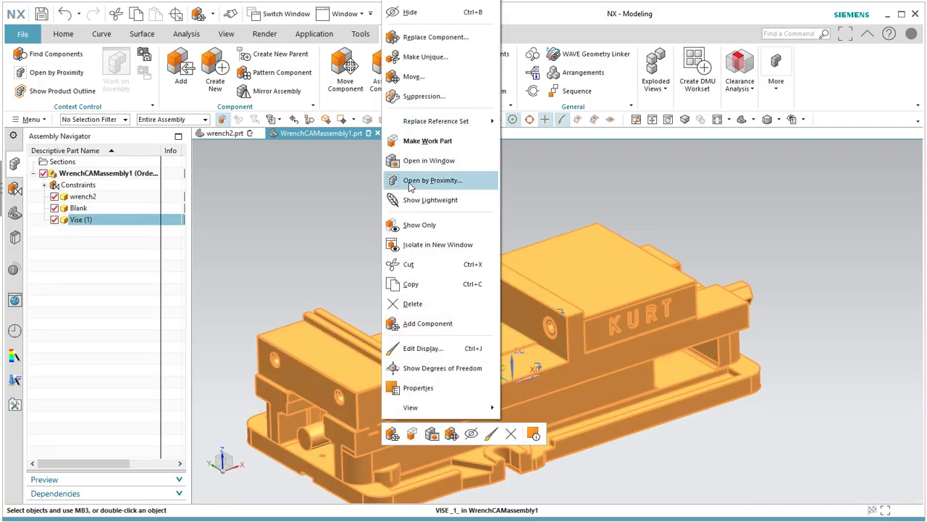
left_click(418, 97)
left_click(81, 261)
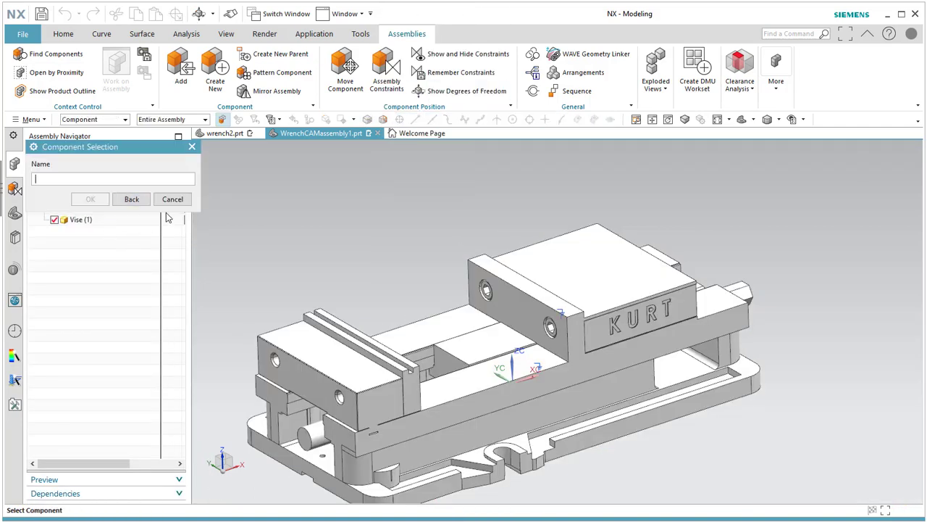
left_click(184, 200)
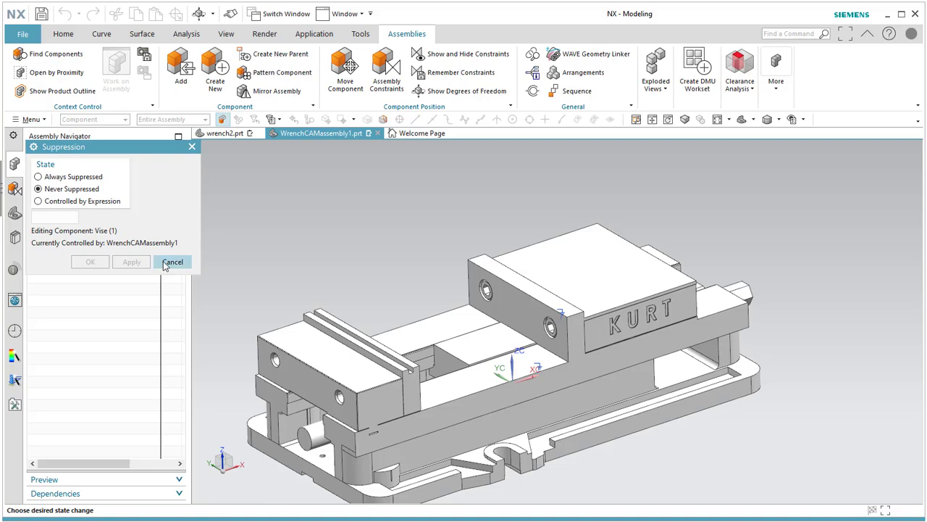
left_click(172, 261)
- Move the vise toward the blue blank and rotate it -90° about ZC
left_click(286, 349)
right_click(366, 400)
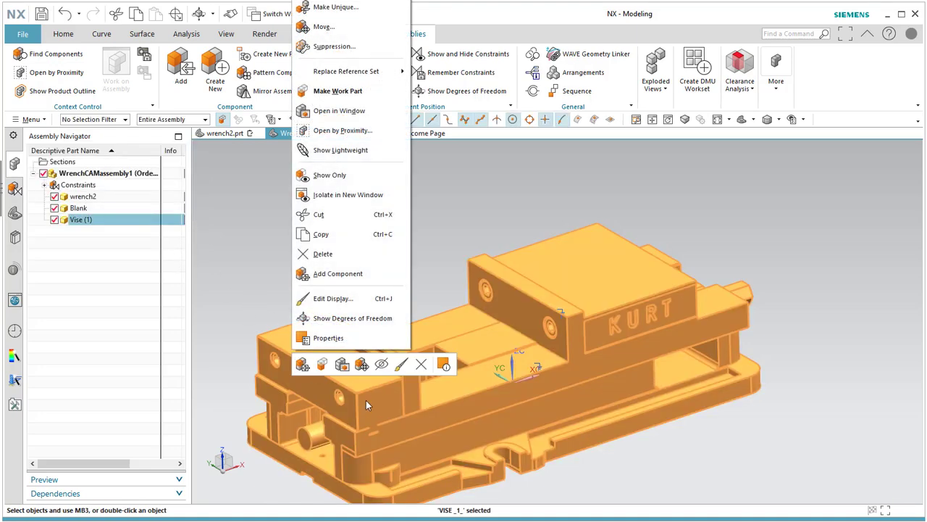
left_click(324, 26)
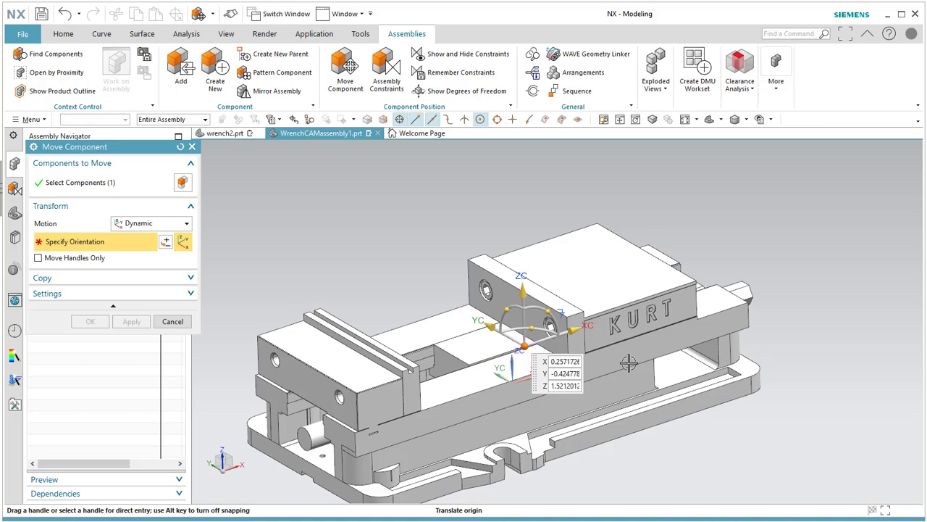
middle_click_drag(628, 363, 721, 391, "shift")
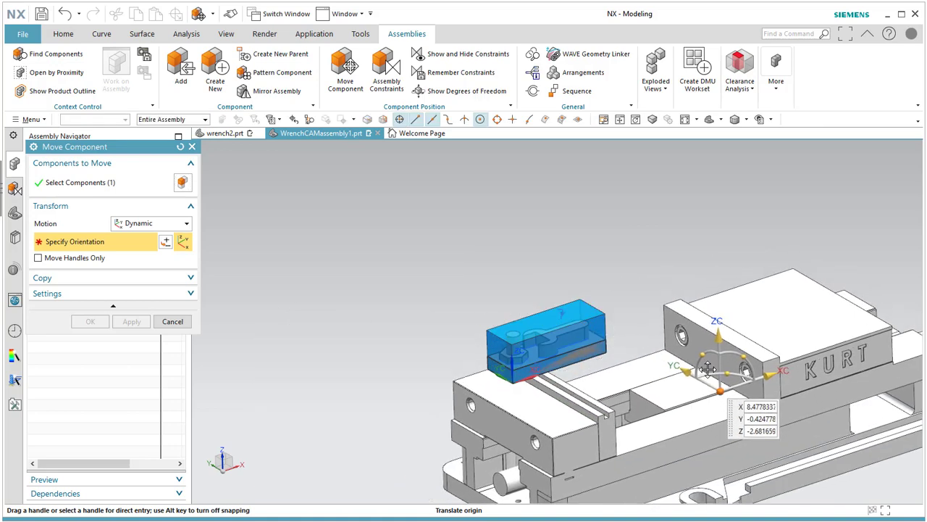
mouse_move(728, 372)
left_mouse_down()
mouse_move(750, 378)
mouse_move(746, 391)
left_mouse_up()
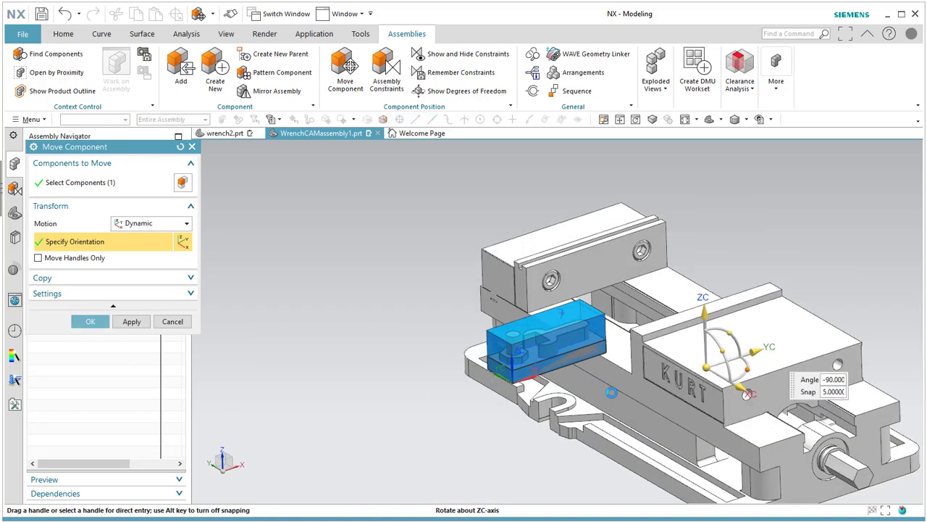
left_click(89, 321)
mouse_move(392, 363)
middle_mouse_down()
mouse_move(425, 375)
mouse_move(403, 309)
middle_mouse_up()
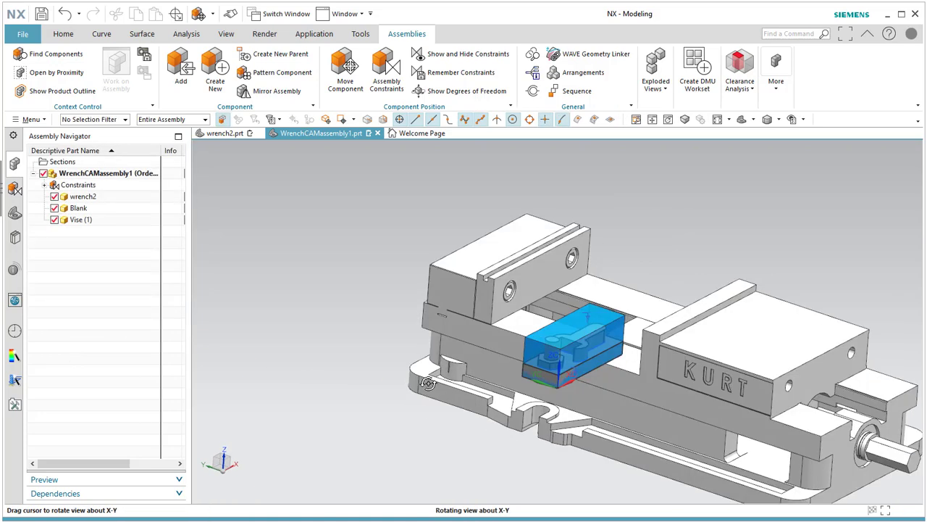
- Start a Touch Align constraint on the blank end face and jaw face, trying Align orientation
left_click(380, 85)
left_click(52, 202)
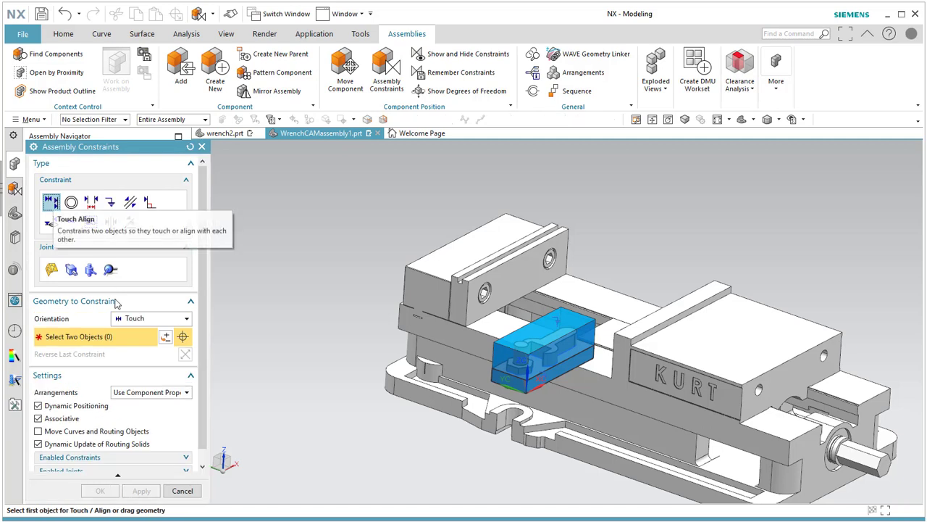
left_click(514, 371)
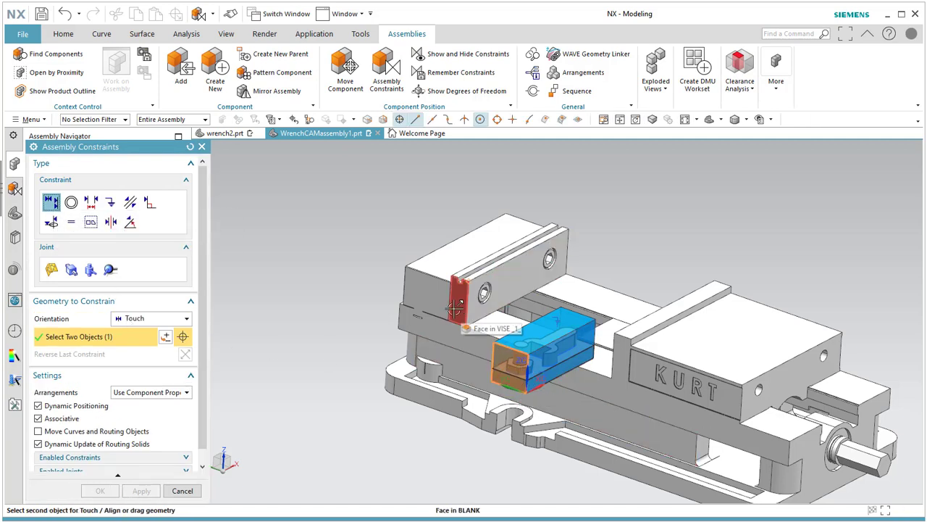
left_click(152, 318)
left_click(141, 355)
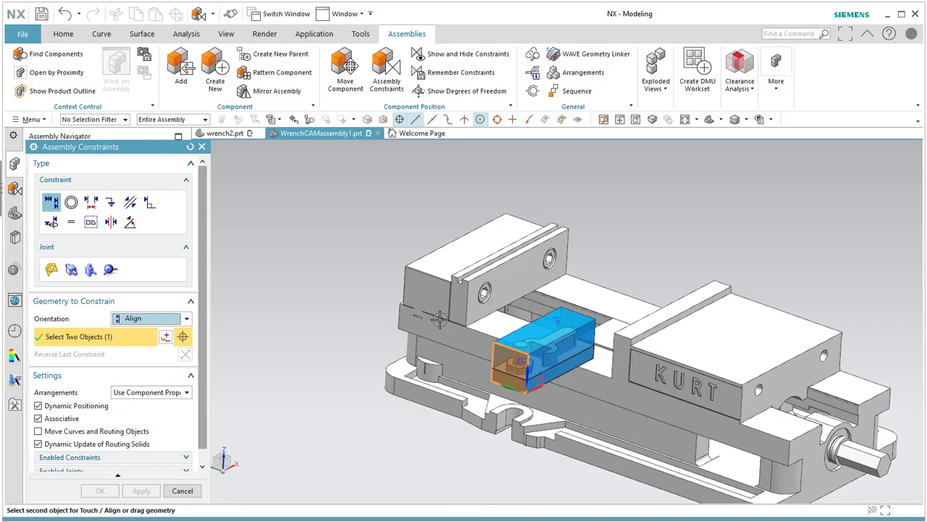
left_click(459, 309)
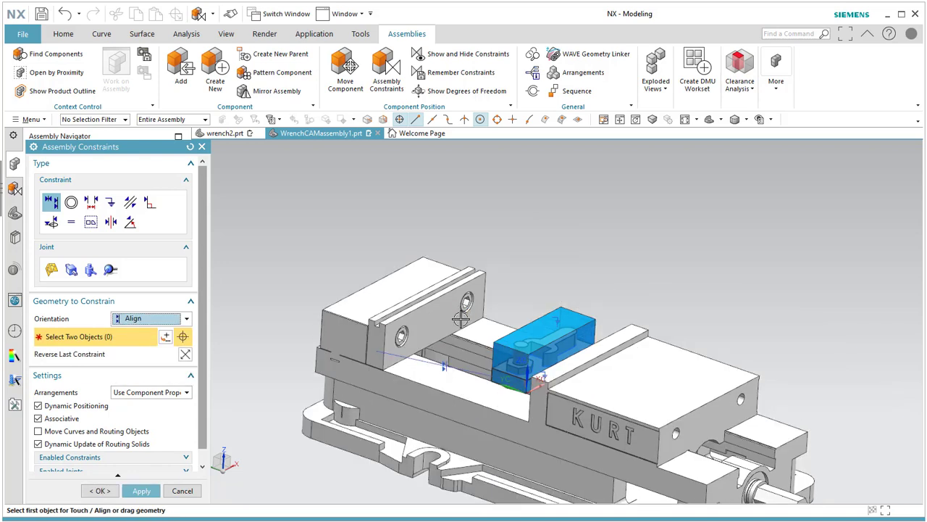
- Switch to Touch orientation and seat the blank face flush against the vise jaw face
left_click(152, 318)
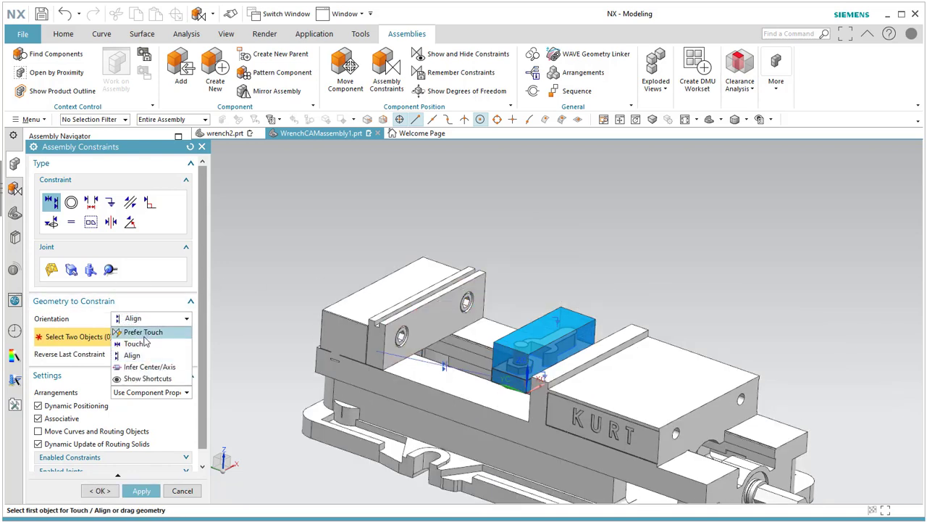
left_click(142, 342)
left_click(444, 321)
middle_click_drag(549, 275, 583, 353)
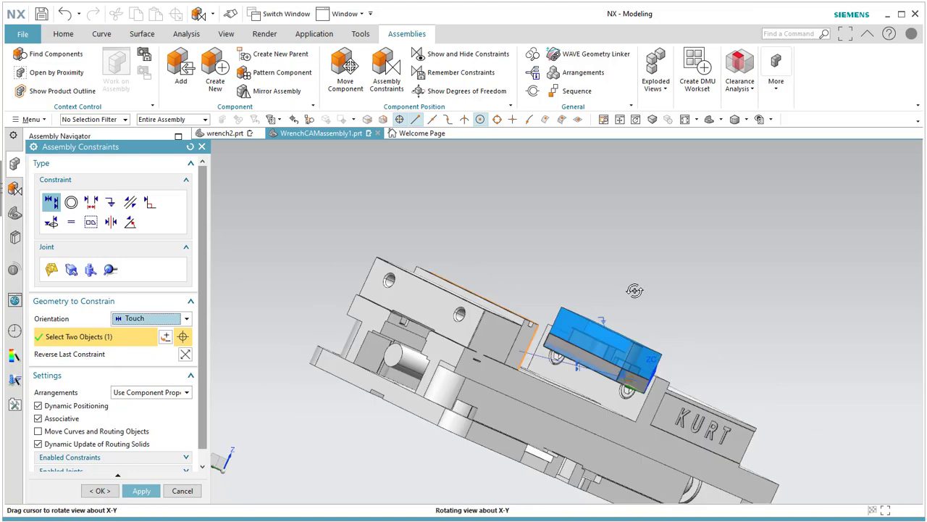
left_click(584, 353)
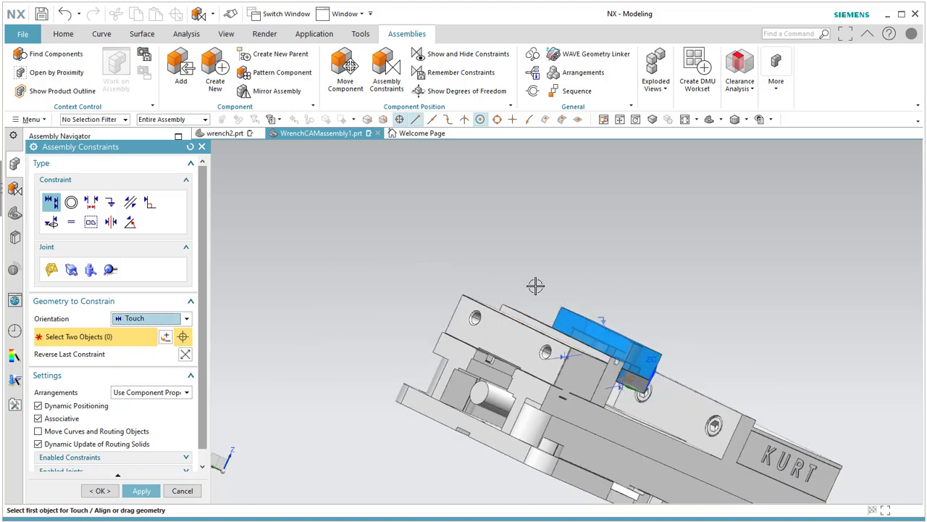
mouse_move(535, 286)
middle_mouse_down()
mouse_move(496, 259)
mouse_move(503, 263)
middle_mouse_up()
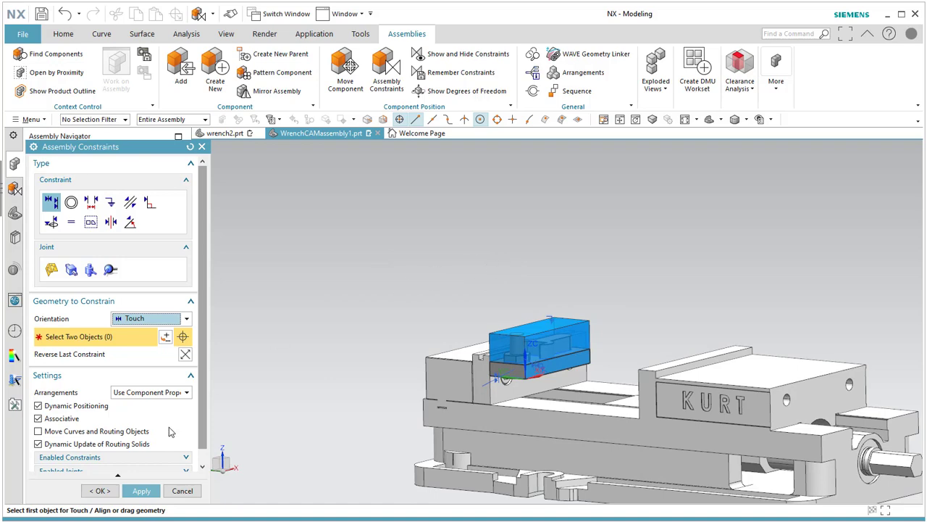
left_click(100, 491)
scroll(590, 312, "up", 5)
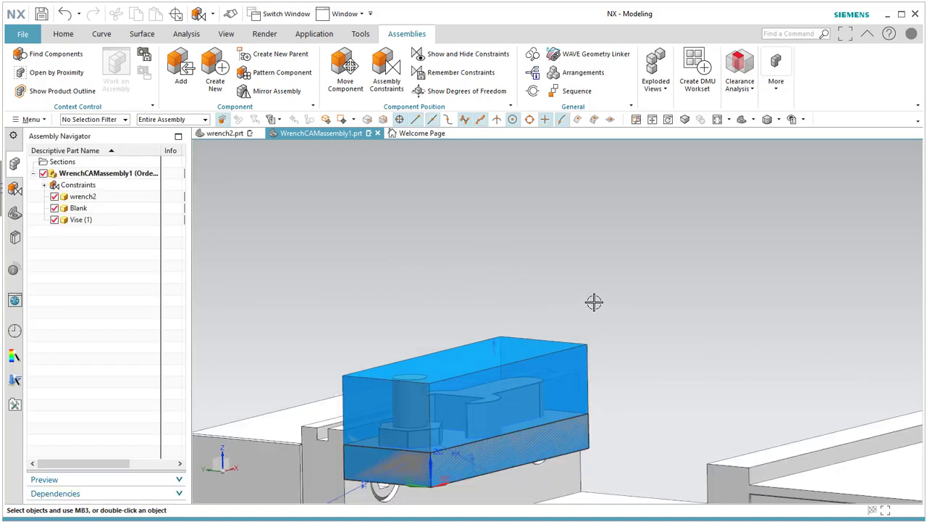
- Lower the vise 0.45 along ZC with Move Component, then open the Analysis tab
scroll(637, 239, "down", 2)
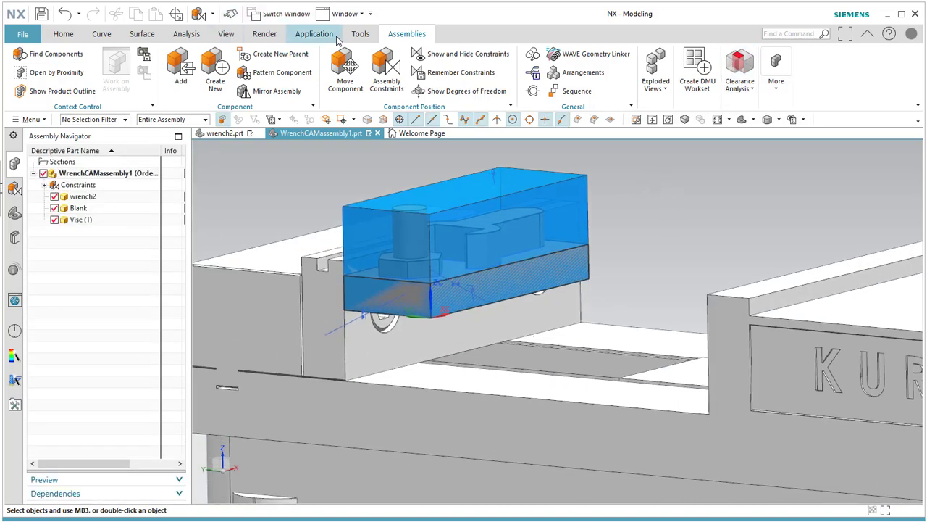
right_click(443, 303)
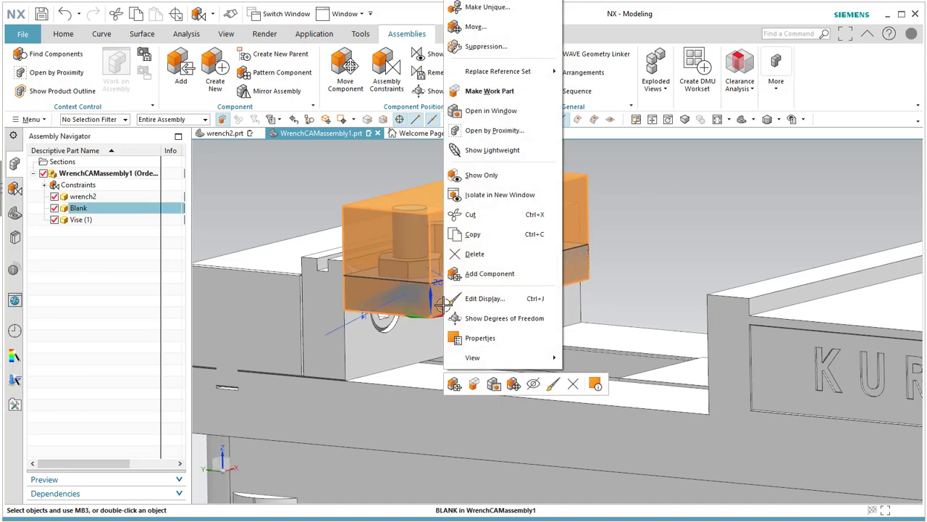
left_click(668, 283)
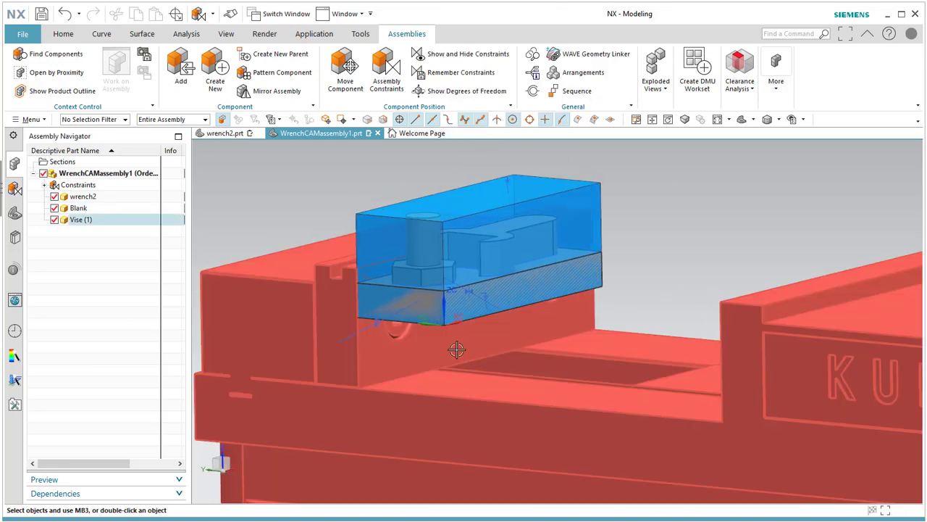
right_click(457, 348)
left_click(486, 27)
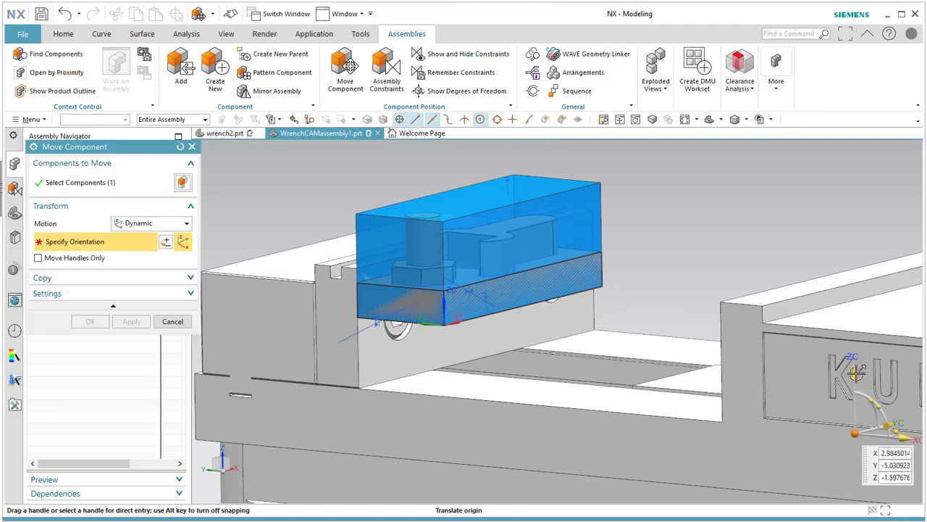
left_click_drag(856, 372, 850, 408)
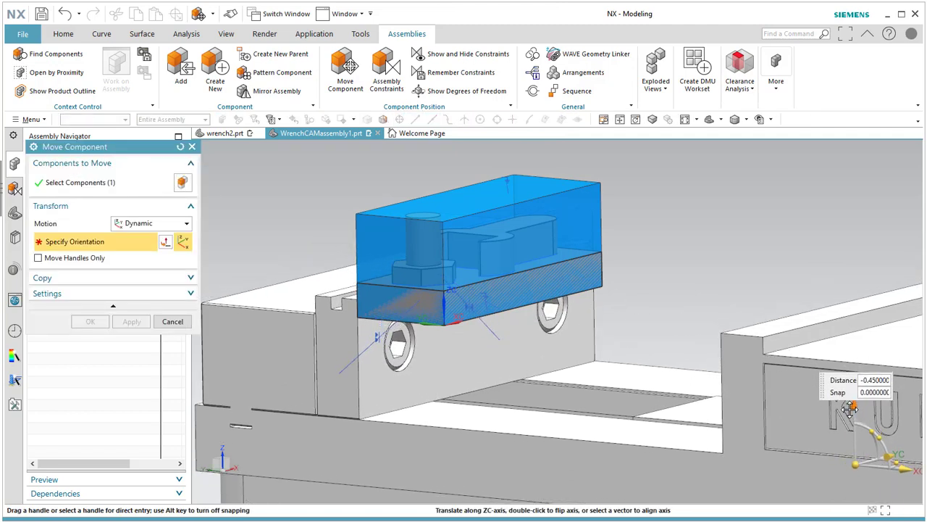
left_click(90, 321)
mouse_move(594, 318)
middle_mouse_down()
mouse_move(649, 305)
mouse_move(683, 280)
middle_mouse_up()
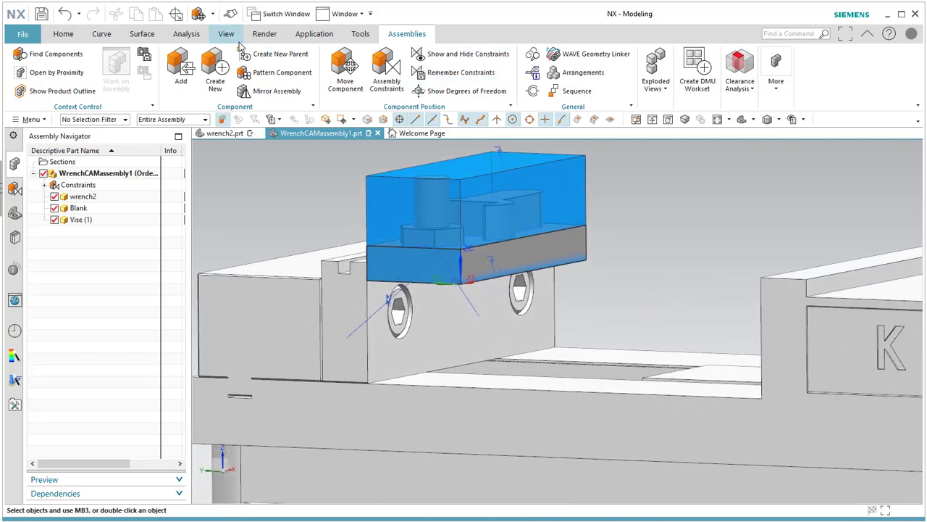
left_click(190, 35)
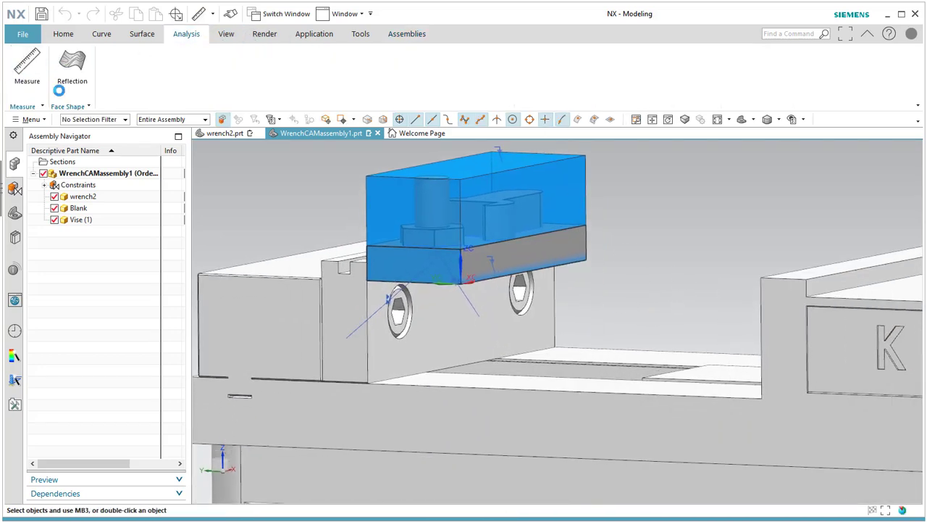
left_click(27, 67)
left_click(569, 360)
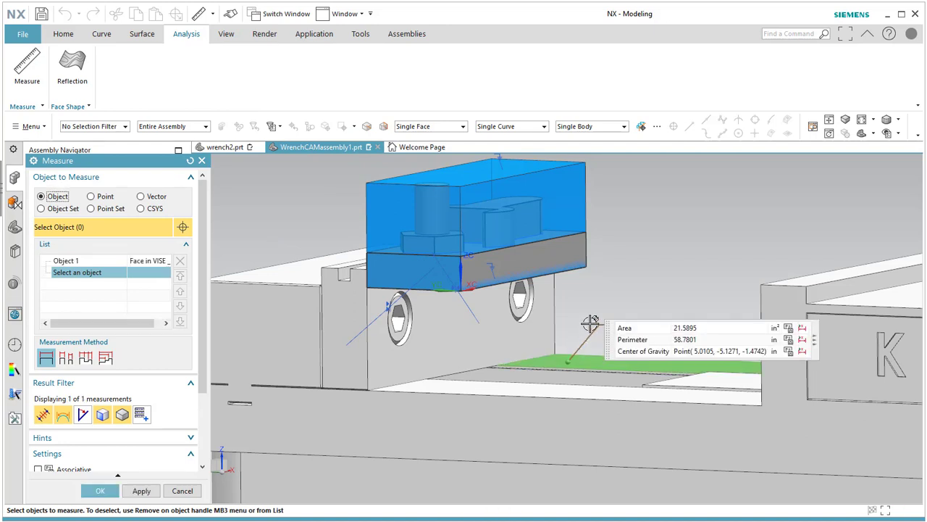
middle_click_drag(568, 360, 529, 321)
left_click(529, 321)
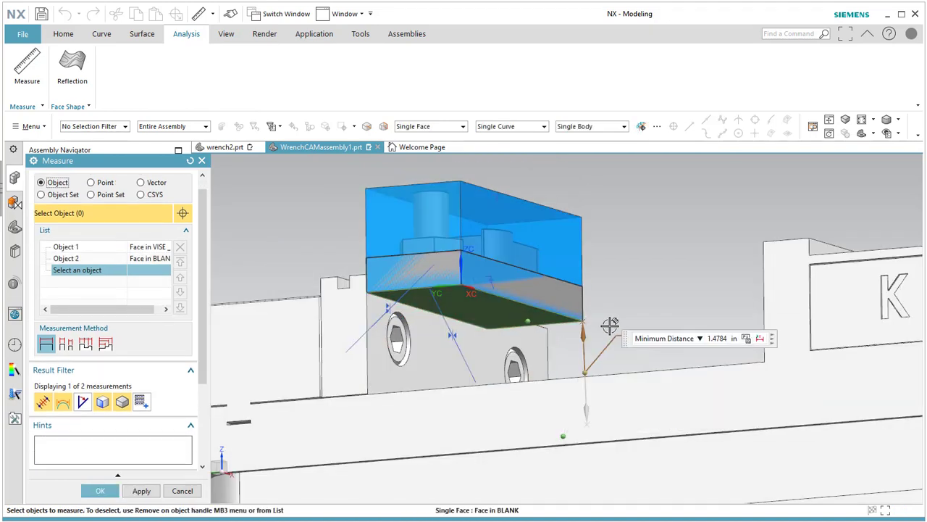
middle_click_drag(705, 285, 700, 292)
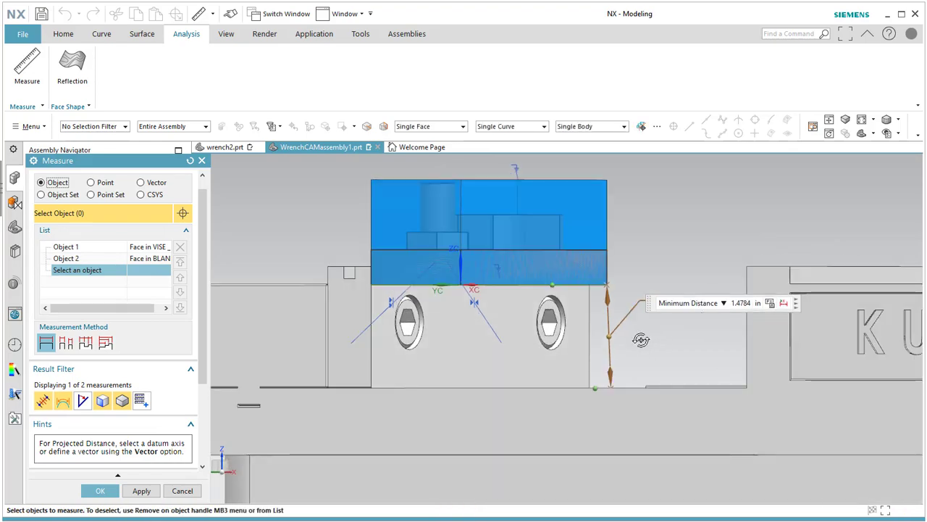
mouse_move(641, 339)
middle_mouse_down()
mouse_move(647, 367)
mouse_move(681, 343)
mouse_move(670, 333)
mouse_move(652, 347)
middle_mouse_up()
left_click(101, 491)
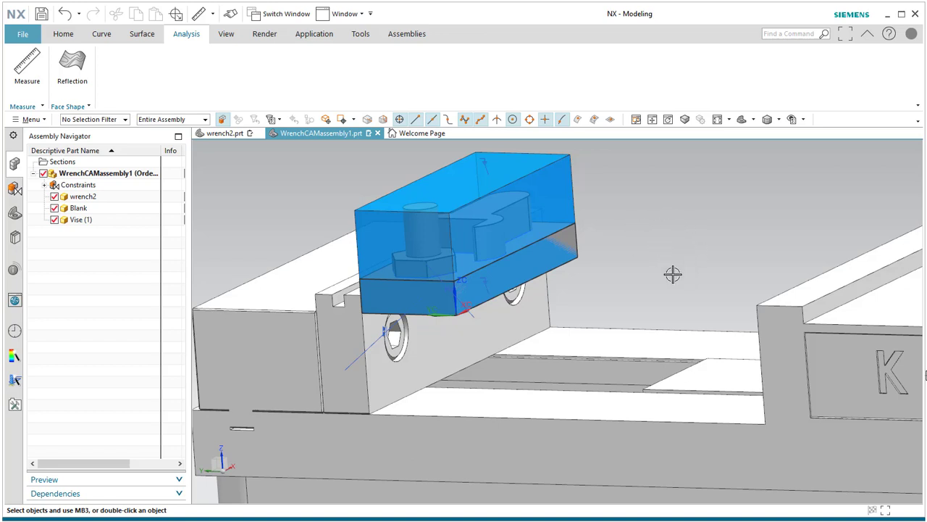
- Add SETUP_PARALLELS_1.500.prt as an existing component, previewed beside the Blank
left_click(64, 34)
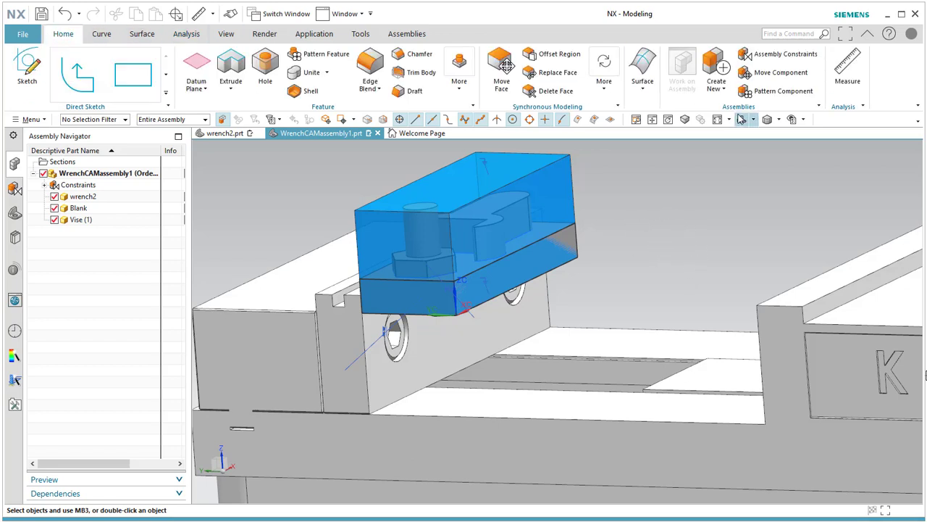
left_click(729, 90)
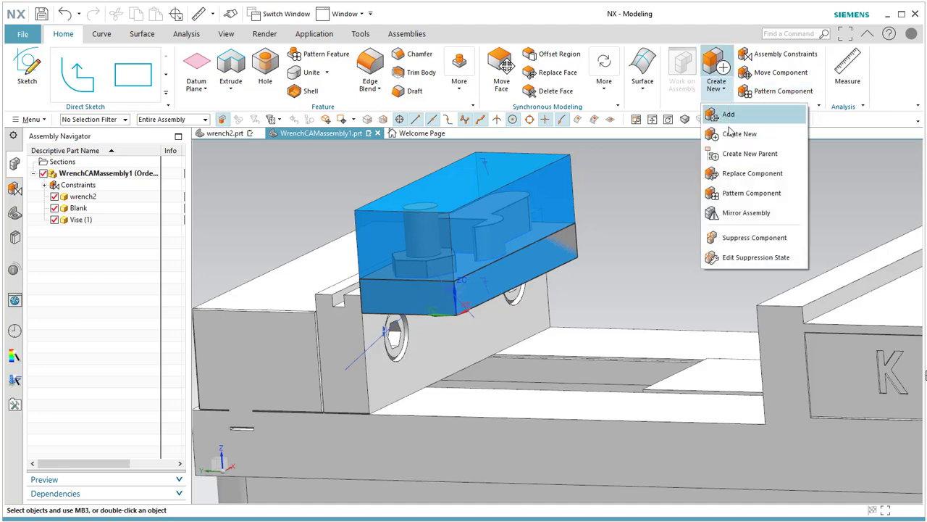
left_click(728, 122)
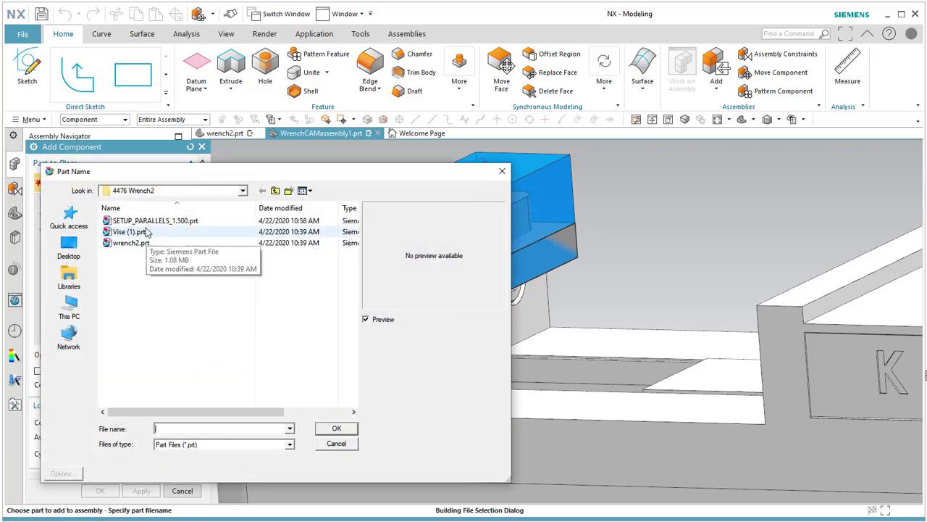
left_click(147, 222)
left_click(347, 429)
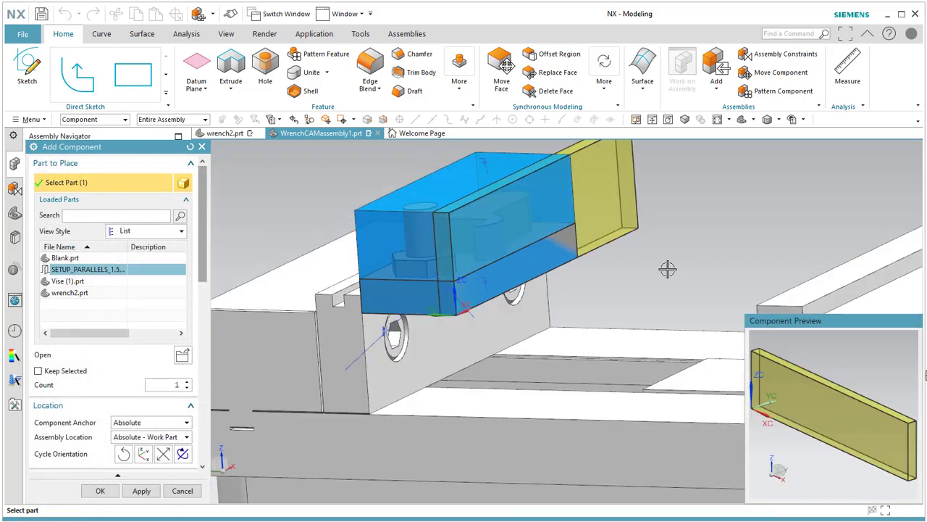
middle_click_drag(683, 271, 693, 269, "shift")
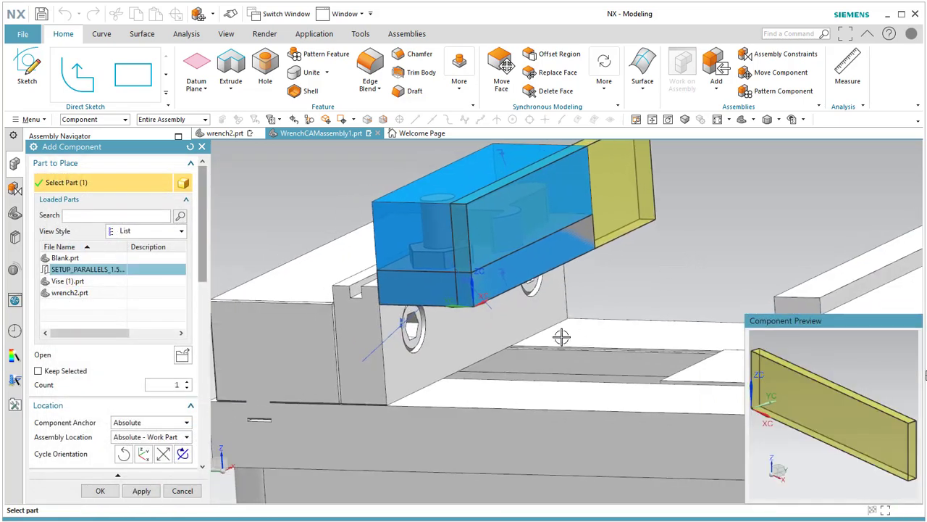
- Place the SETUP_PARALLELS_1.500 parallel and slide it sideways beside the blue Blank
left_click(101, 491)
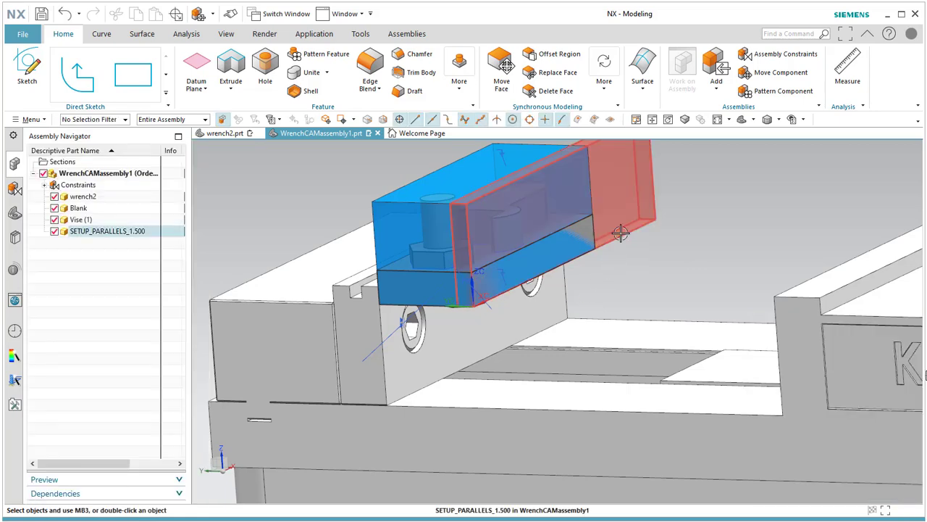
right_click(617, 252)
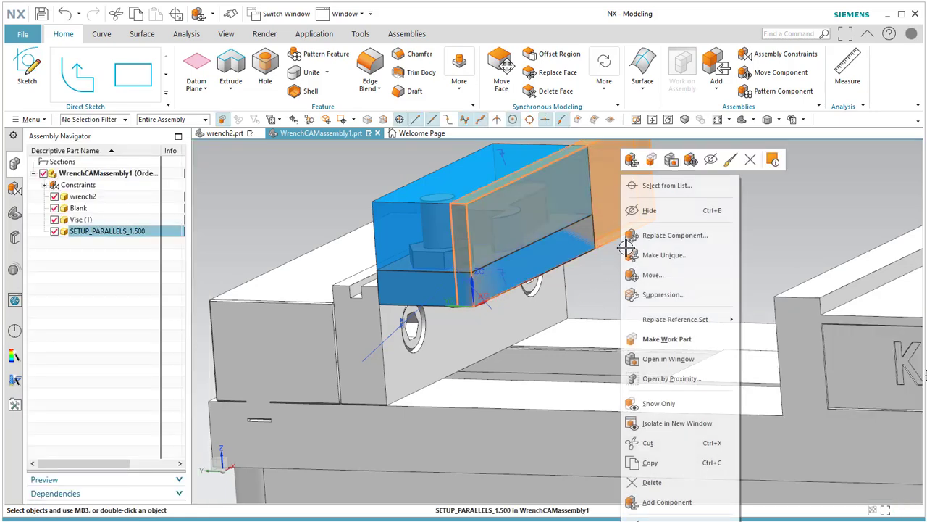
left_click(652, 275)
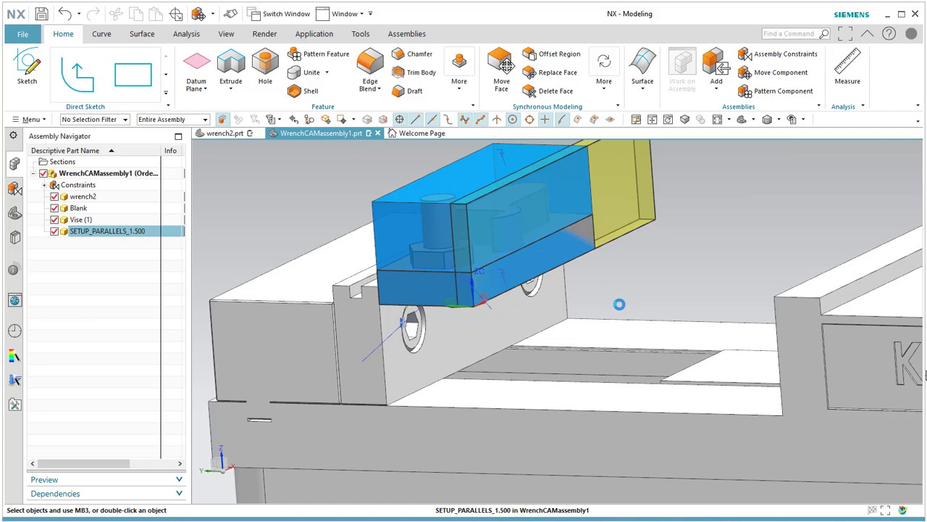
left_click_drag(552, 210, 643, 215)
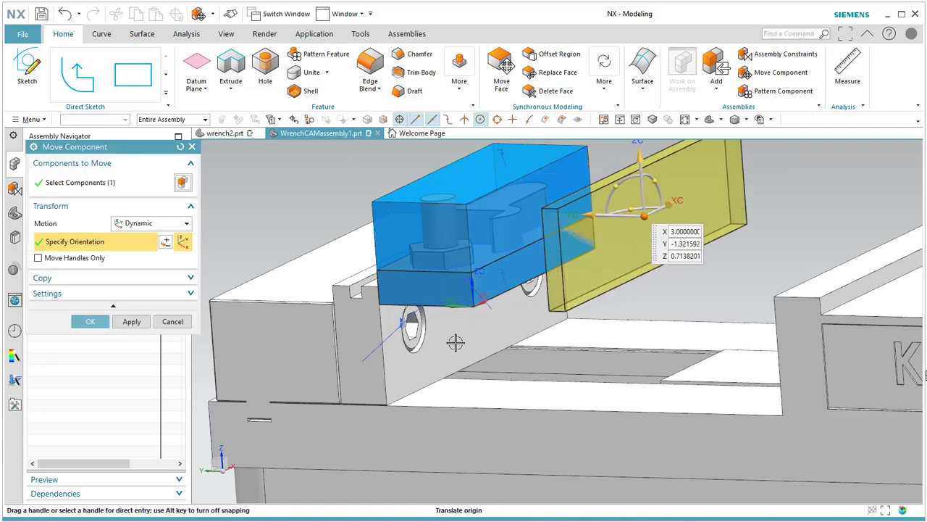
left_click(90, 322)
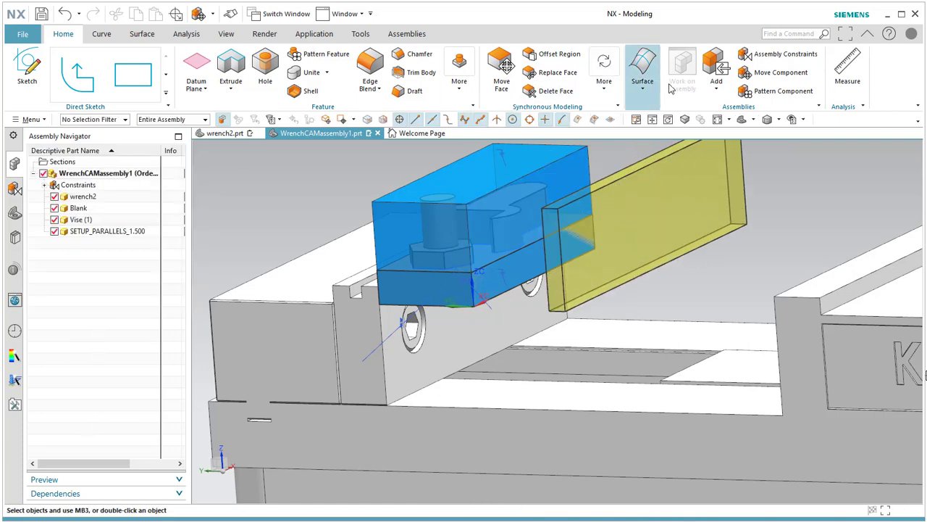
- Add a Touch constraint seating the parallel's lower edge on the vise face
left_click(768, 58)
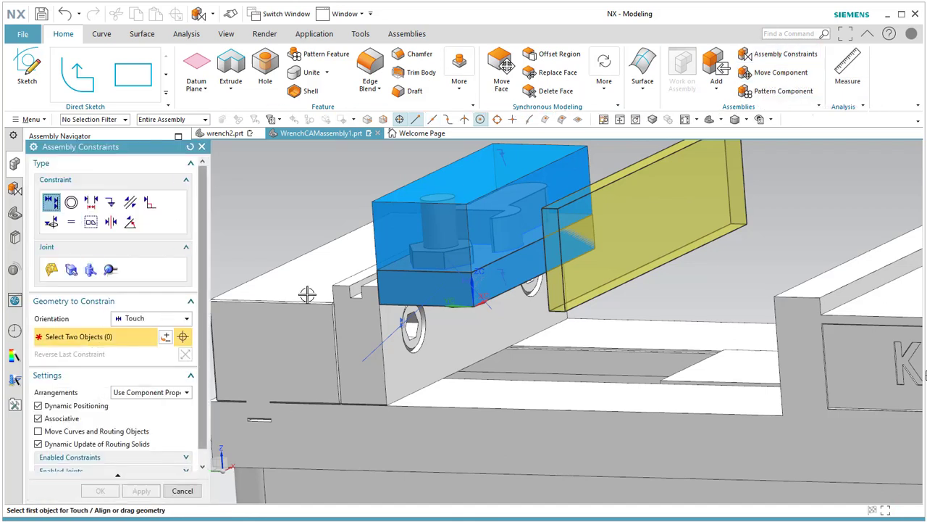
left_click(174, 318)
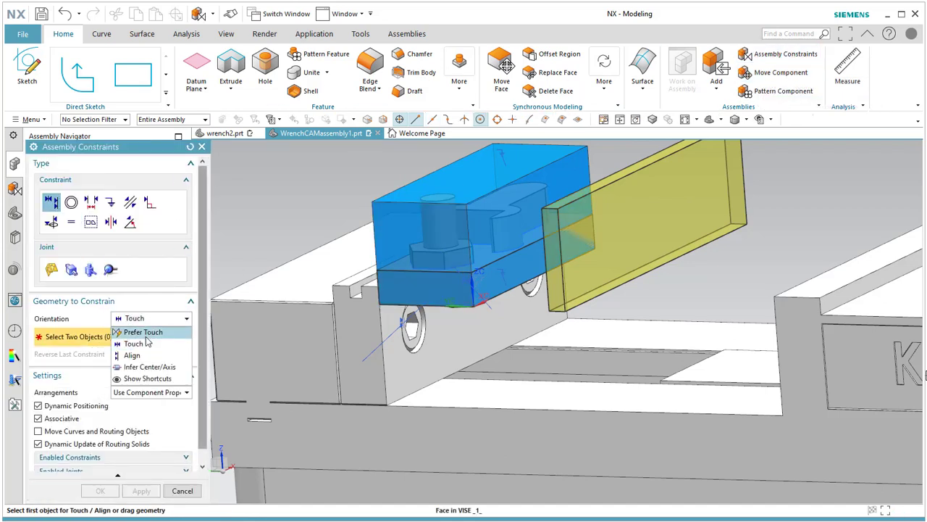
left_click(670, 289)
middle_click_drag(710, 278, 714, 258)
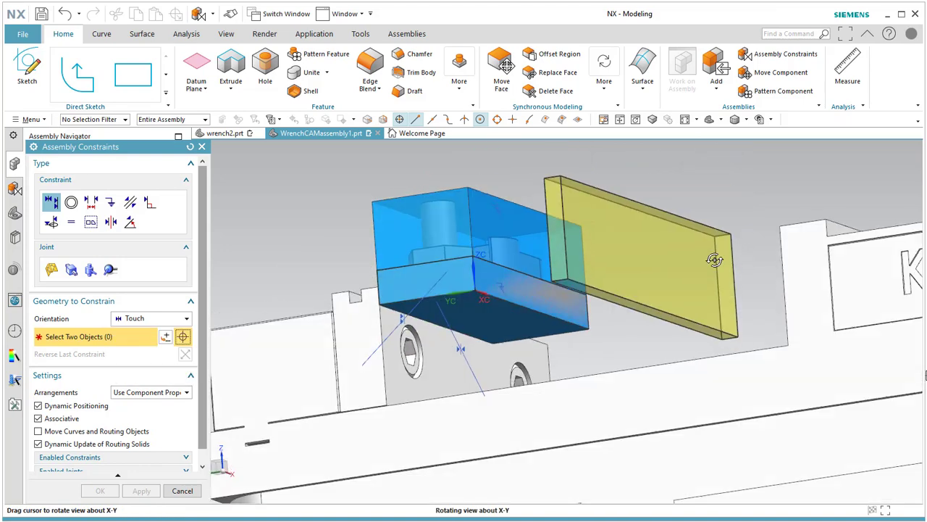
left_click(675, 324)
middle_click_drag(675, 324, 688, 375)
left_click(646, 392)
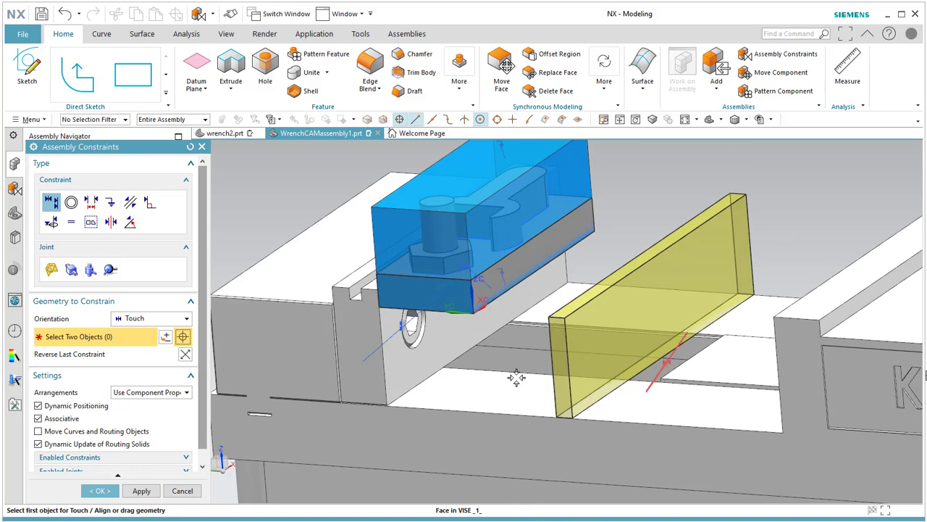
- Touch the parallel's face against the vise jaw, add a third Touch constraint, and confirm
left_click(411, 371)
middle_click_drag(638, 244, 542, 306)
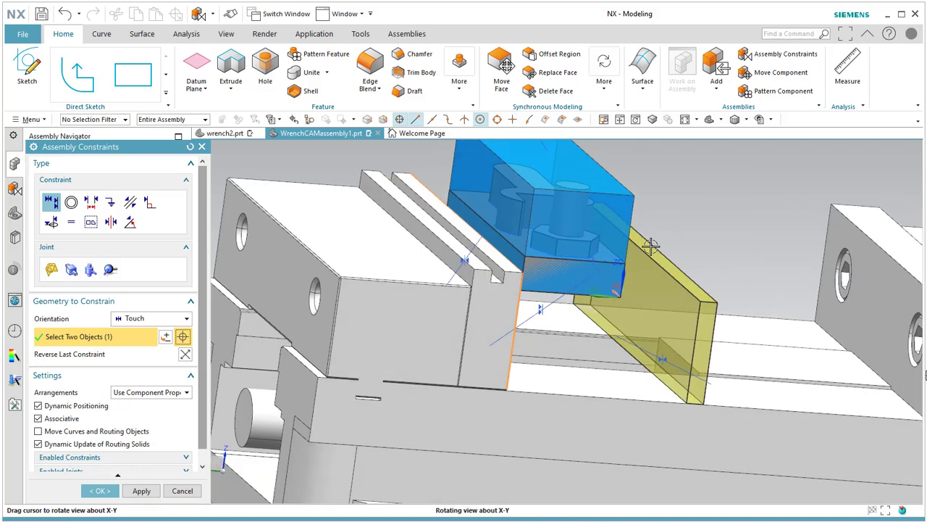
left_click(634, 301)
mouse_move(658, 260)
middle_mouse_down()
mouse_move(582, 252)
mouse_move(219, 325)
middle_mouse_up()
middle_click_drag(747, 258, 719, 233)
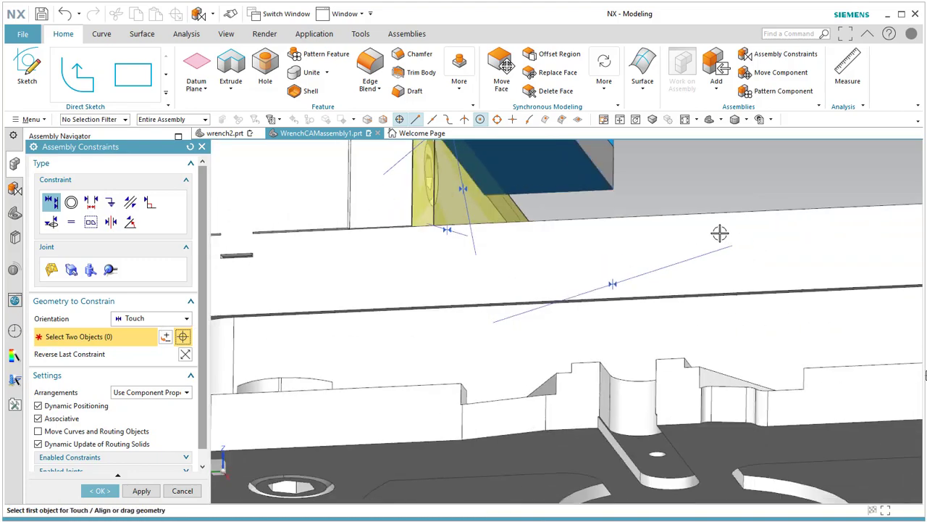
left_click(572, 170)
middle_click_drag(572, 170, 569, 165)
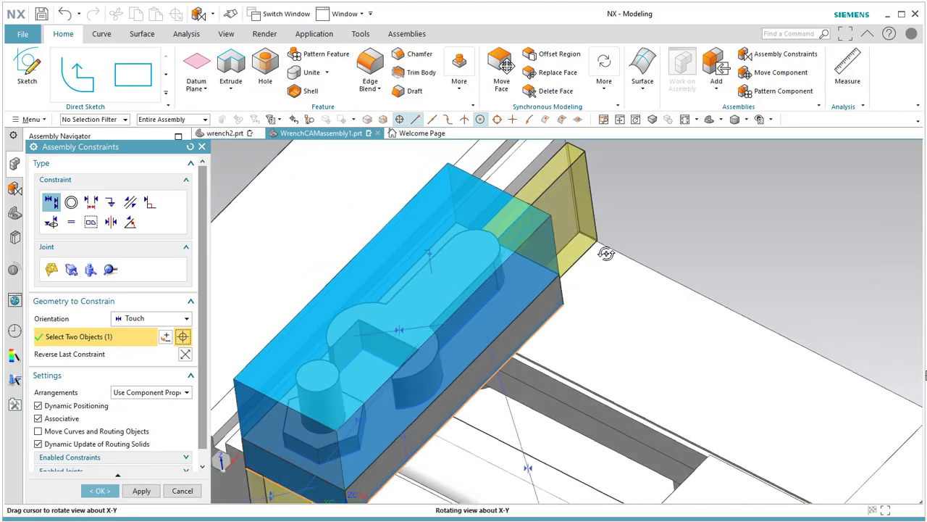
left_click(571, 166)
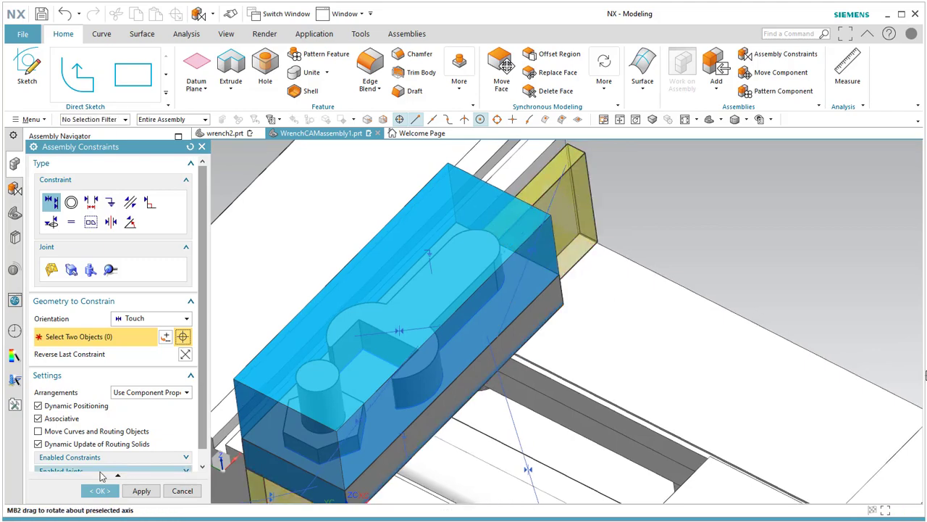
left_click(99, 491)
mouse_move(497, 358)
middle_mouse_down()
mouse_move(617, 411)
mouse_move(579, 430)
middle_mouse_up()
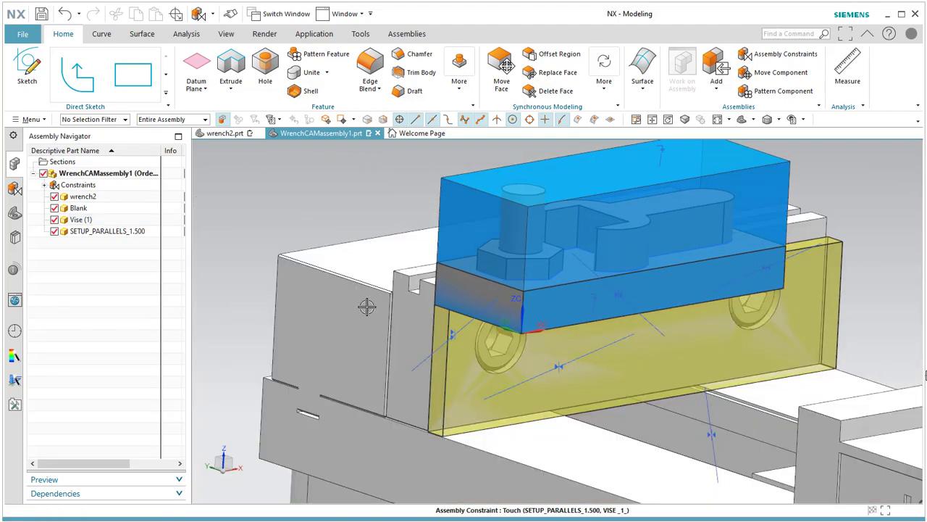
middle_click_drag(367, 306, 388, 455)
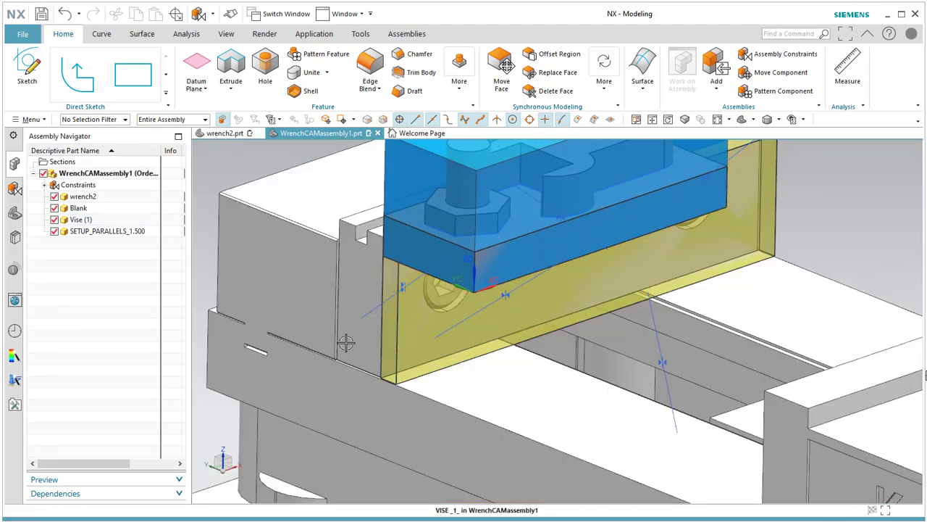
scroll(346, 343, "down", 3)
scroll(362, 311, "up", 1)
middle_click_drag(449, 378, 465, 251)
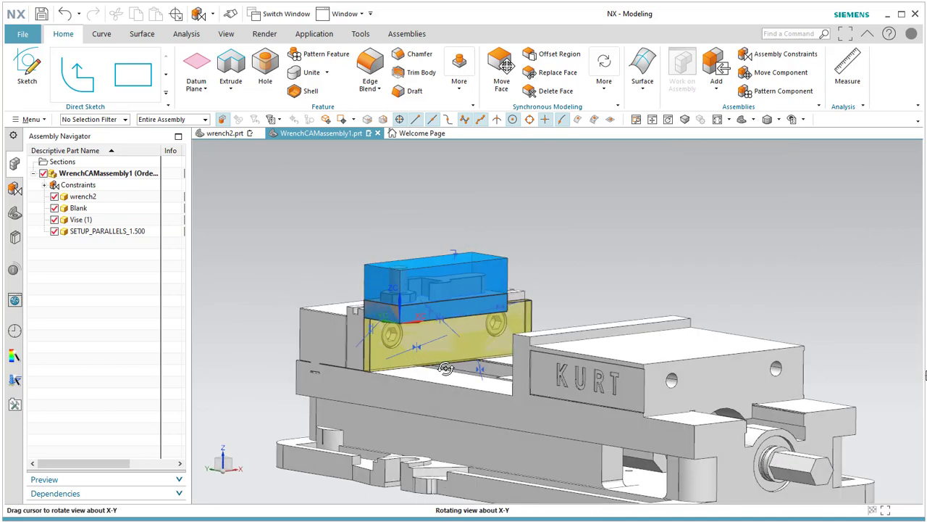
middle_click_drag(419, 271, 585, 243)
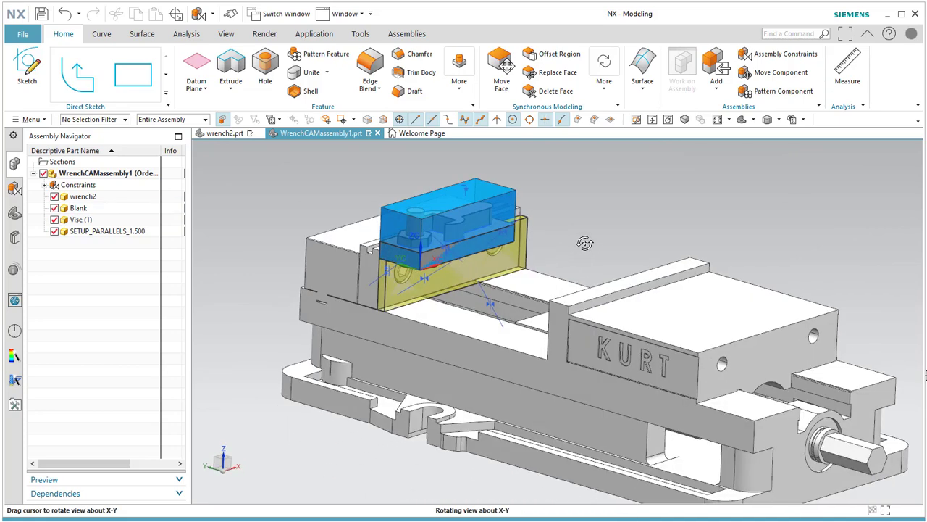
scroll(488, 235, "up", 3)
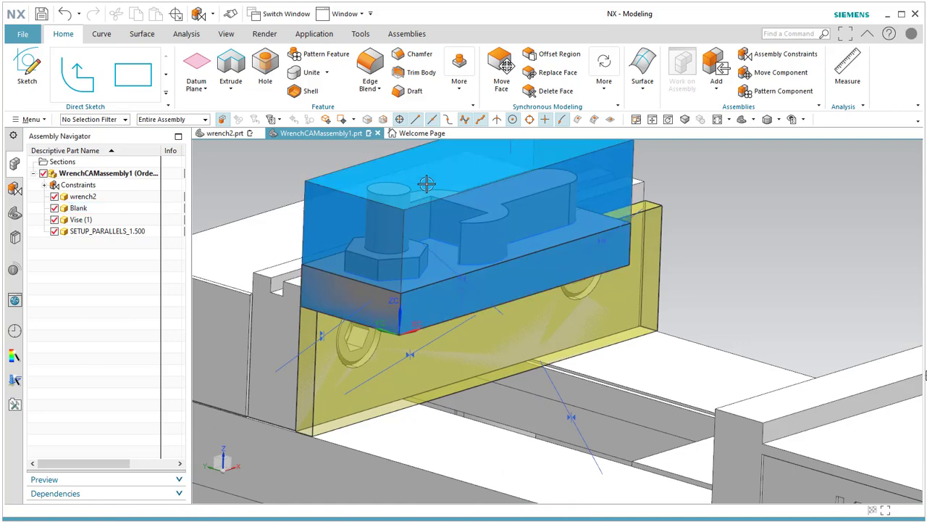
scroll(426, 184, "down", 2)
scroll(669, 271, "down", 2)
mouse_move(669, 270)
middle_mouse_down()
mouse_move(688, 271)
mouse_move(669, 293)
middle_mouse_up()
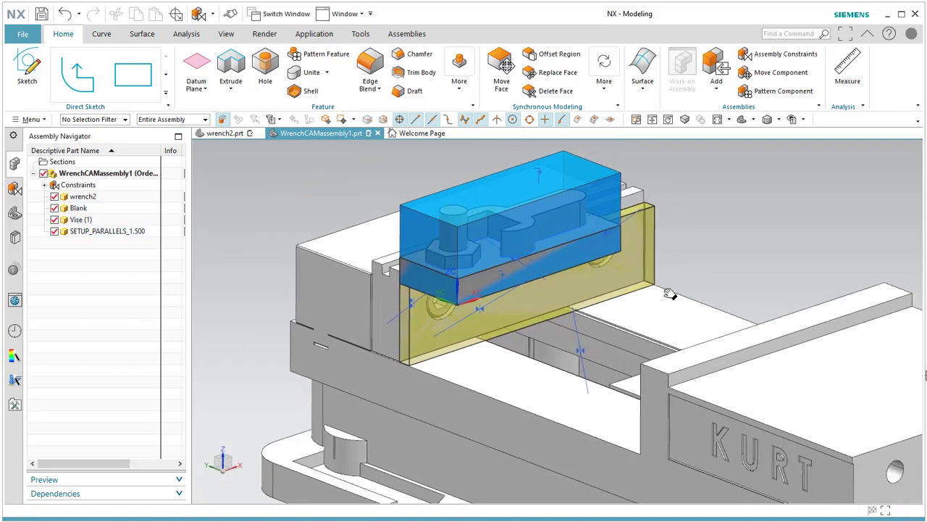